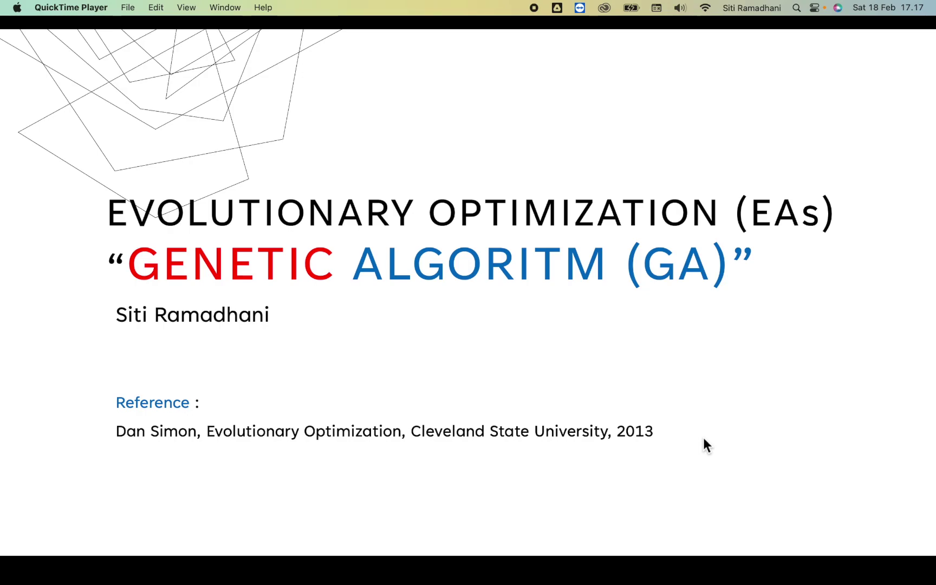
Advance the slideshow past the GA definition and natural selection slides to 'A Simple Binary Genetic Algoritm (GA)'.
key(Right)
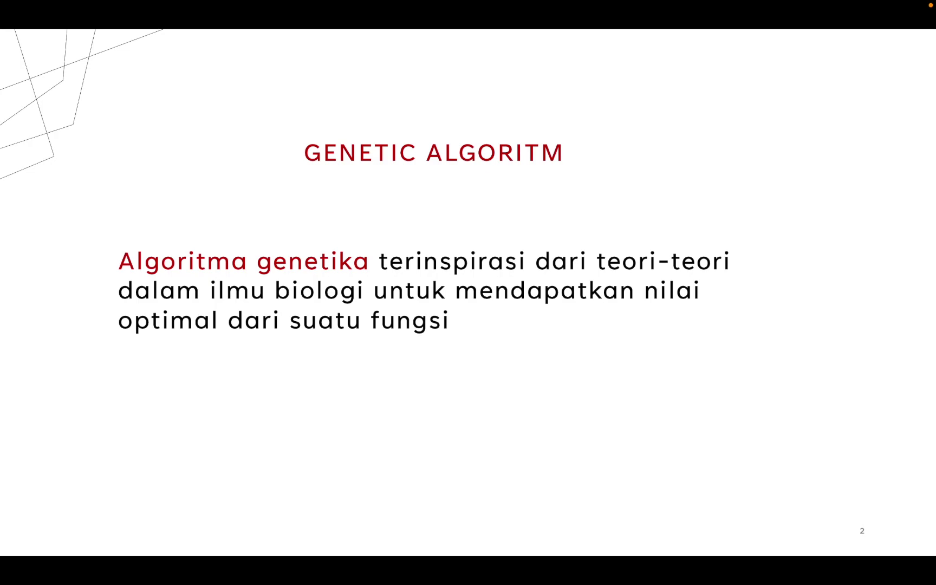
key(Right)
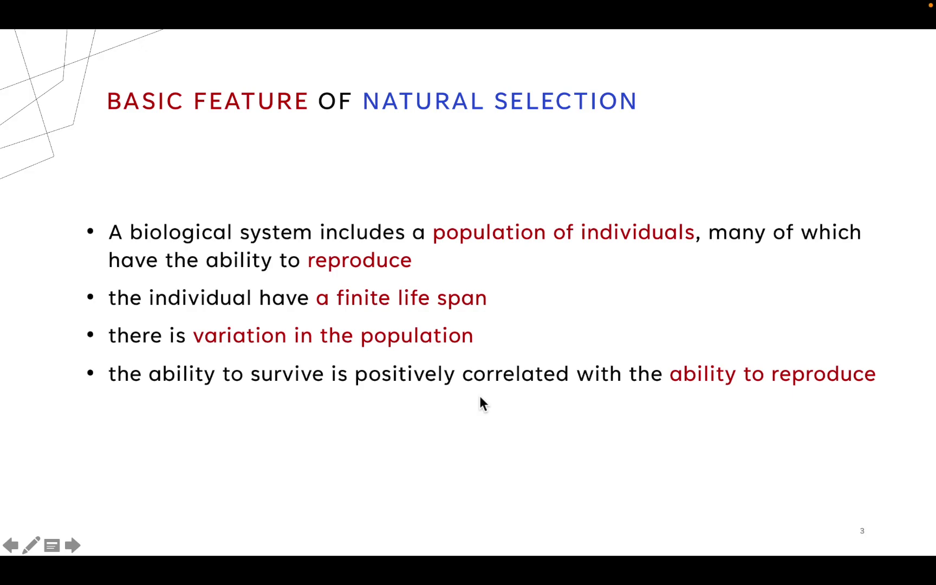
key(Right)
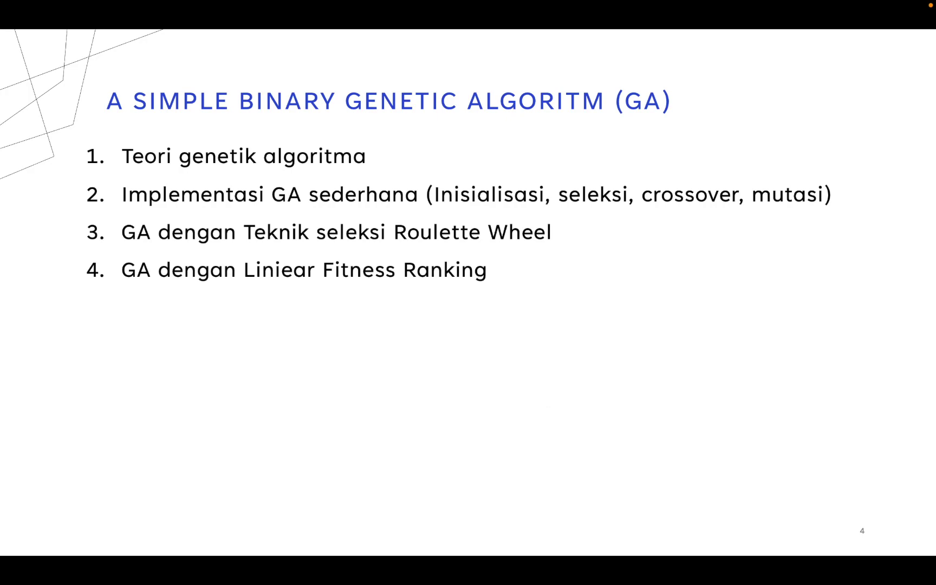
Highlight the first outline item on slide 4 in orange, then switch away from PowerPoint.
key(Right)
key(Right)
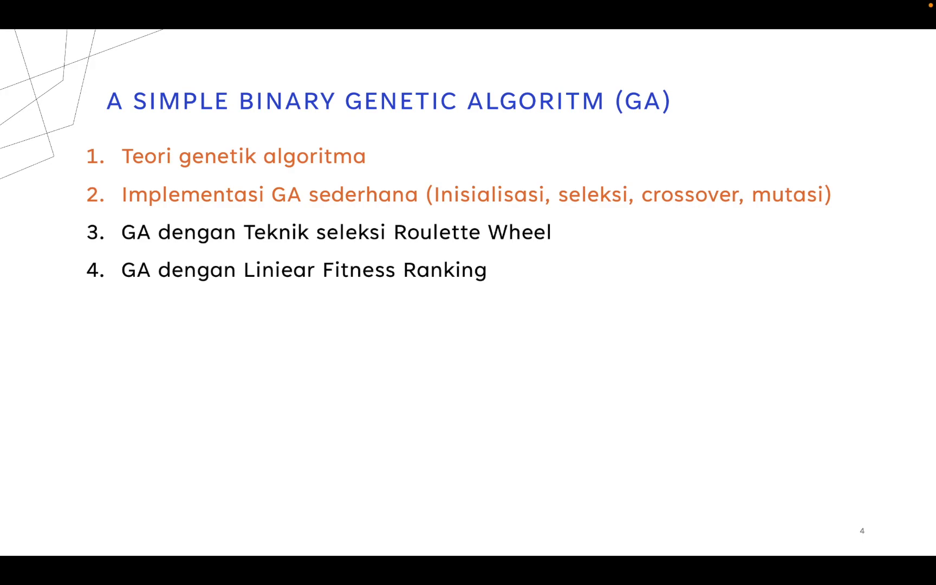
key(super+Tab)
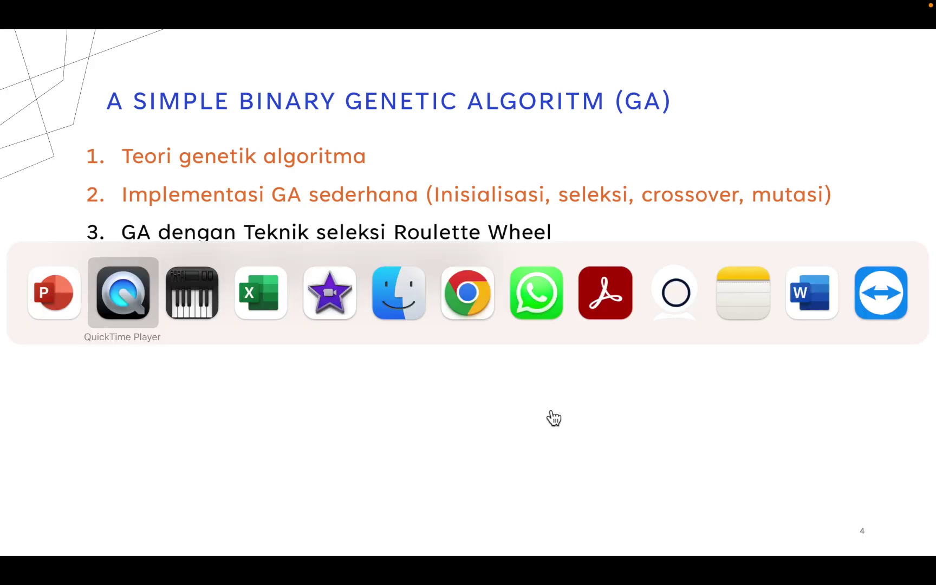
Switch to the GA samples v2 workbook, collapse the ribbon, and commit 39,4365815 in L36.
key(super+Tab)
key(super+Tab)
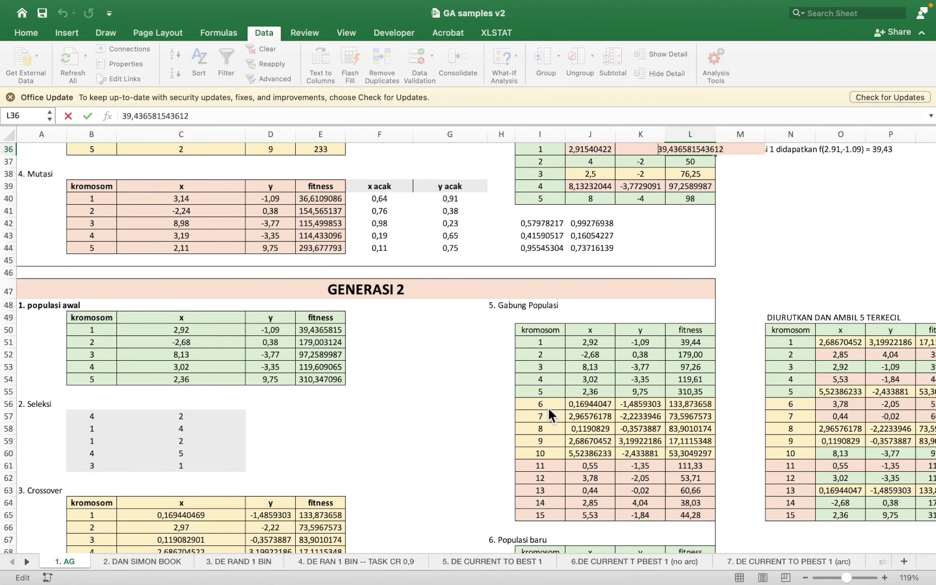
scroll(476, 318, up, 3)
scroll(476, 319, up, 5)
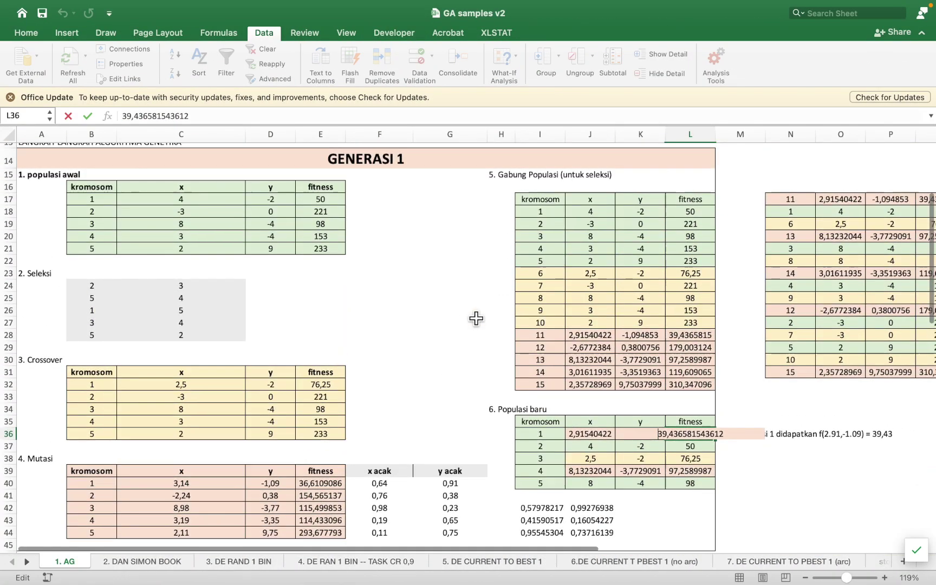
scroll(476, 318, up, 4)
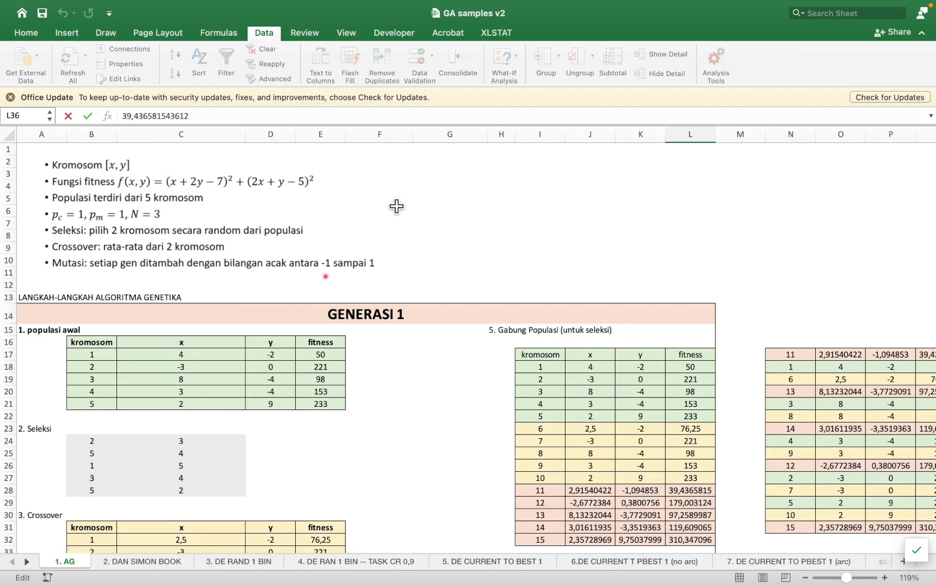
click(922, 33)
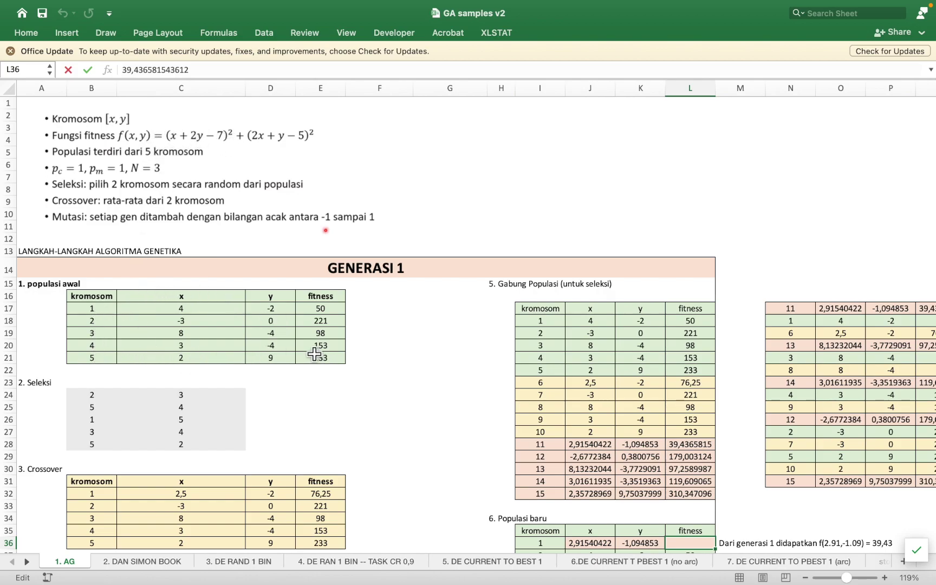
click(208, 316)
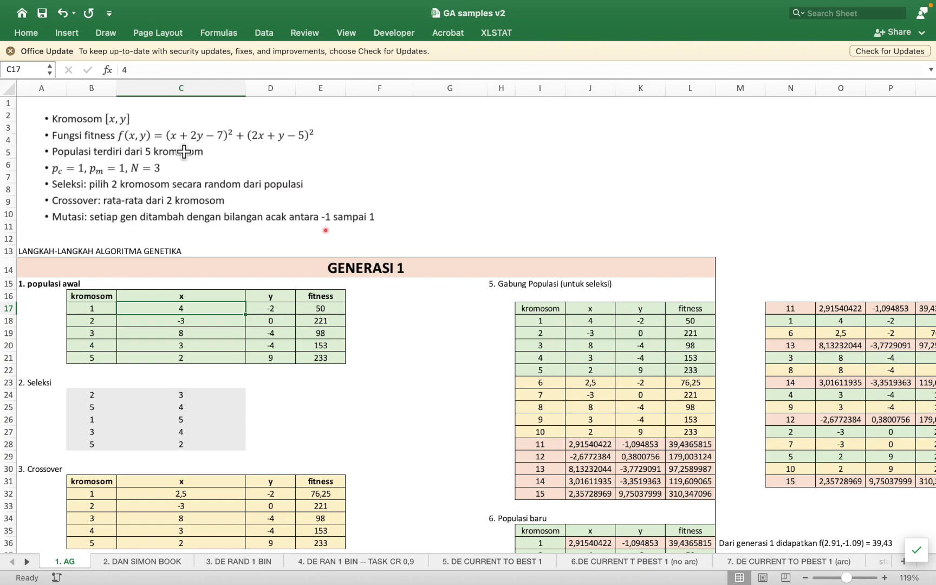
key(Right)
key(Right)
text(=(C17+2*D17-7)^2+(2*C17+D17-5)^2)
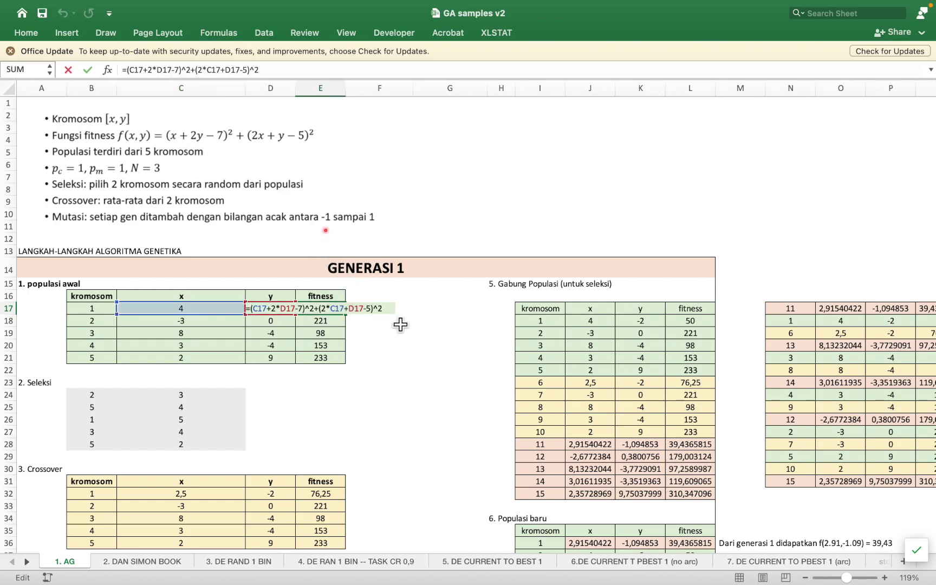
key(Return)
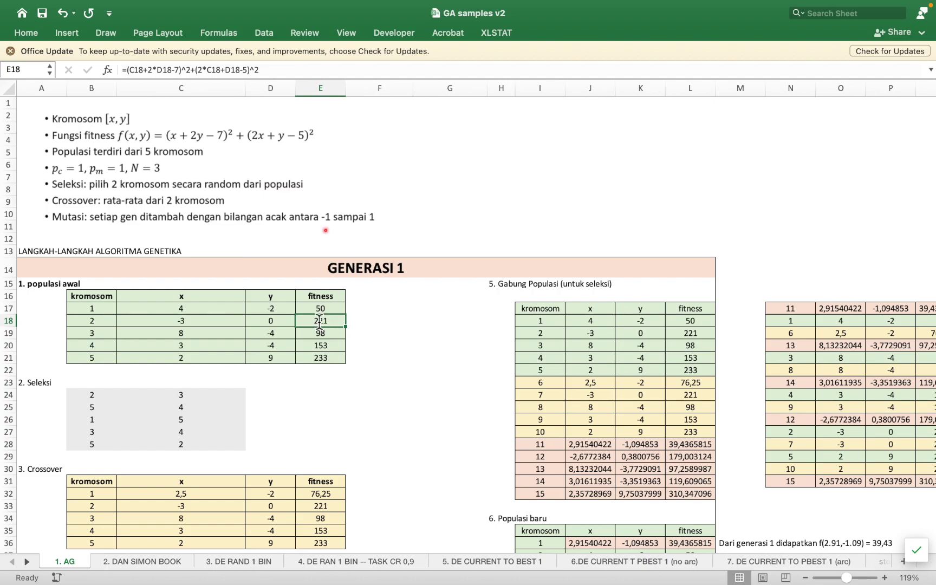
double_click(321, 323)
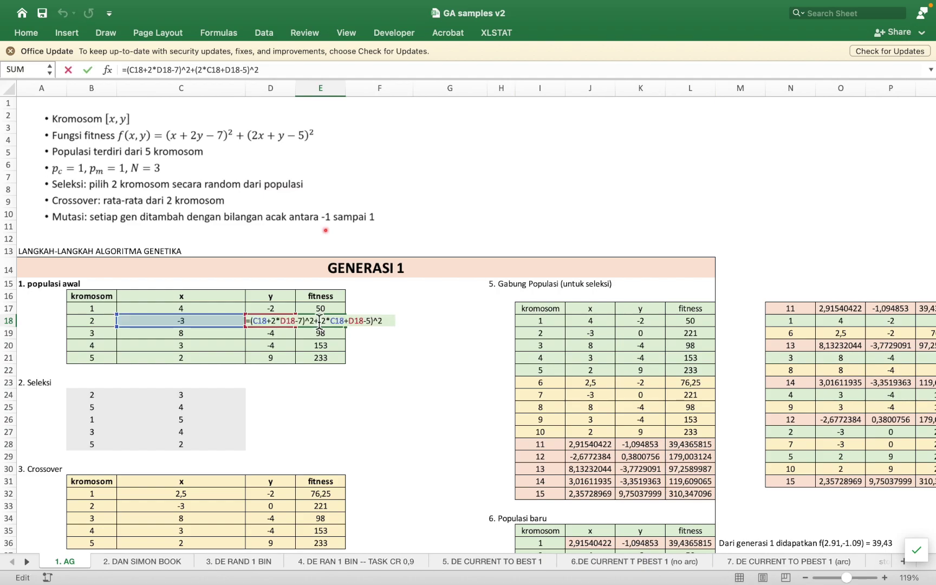
key(Return)
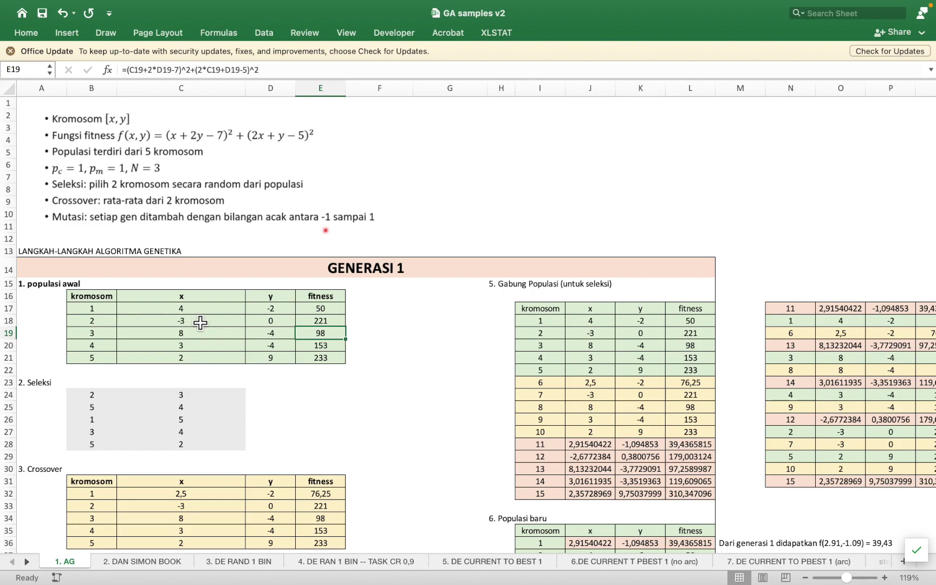
click(95, 401)
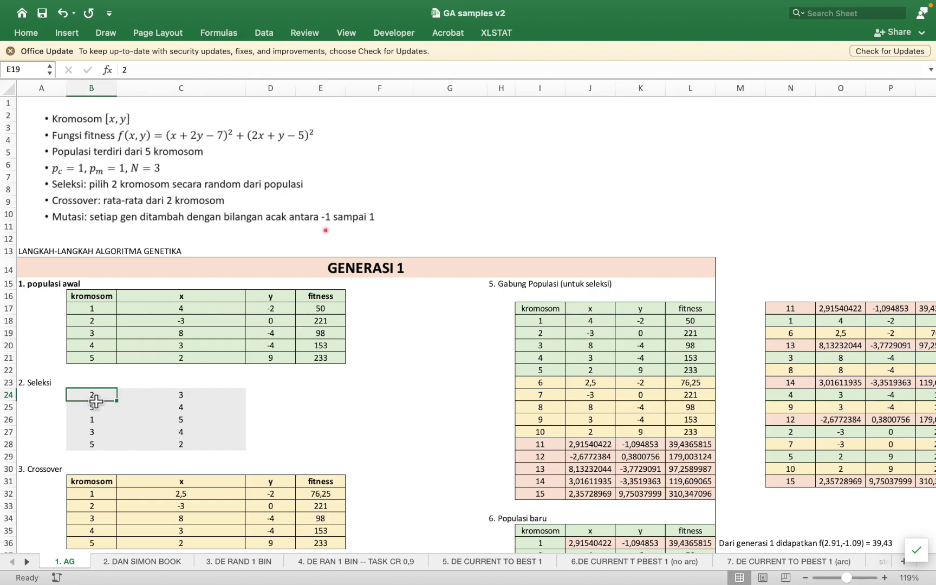
drag(95, 401, 175, 399)
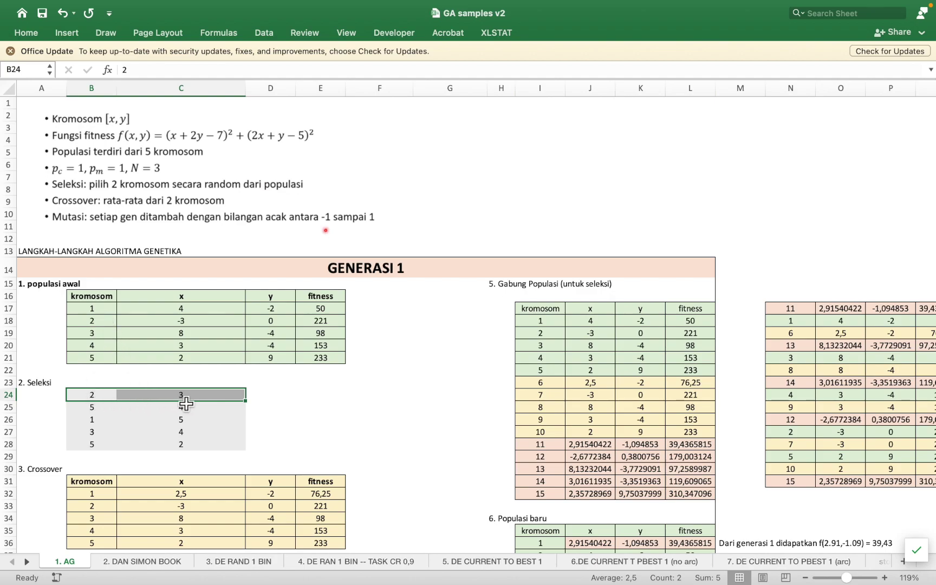
click(92, 413)
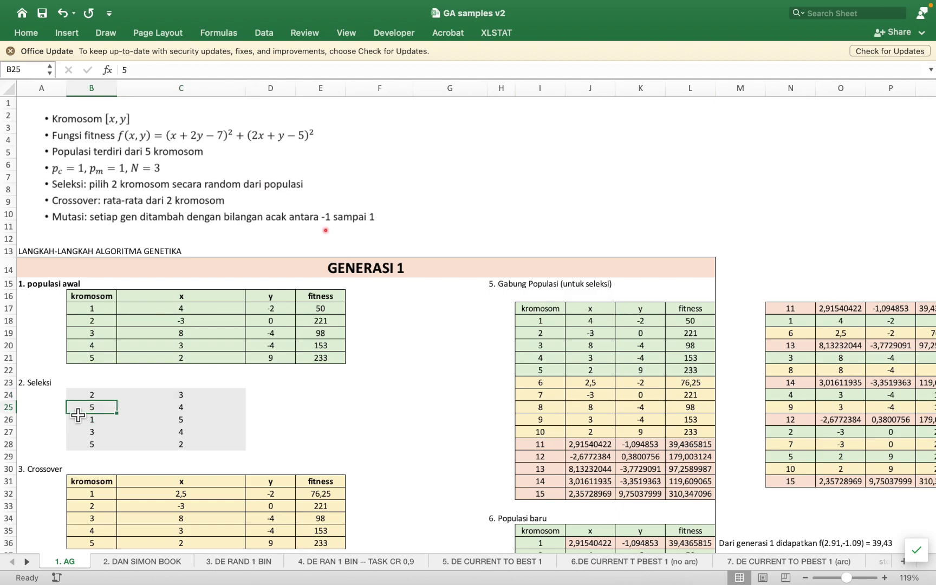
click(187, 414)
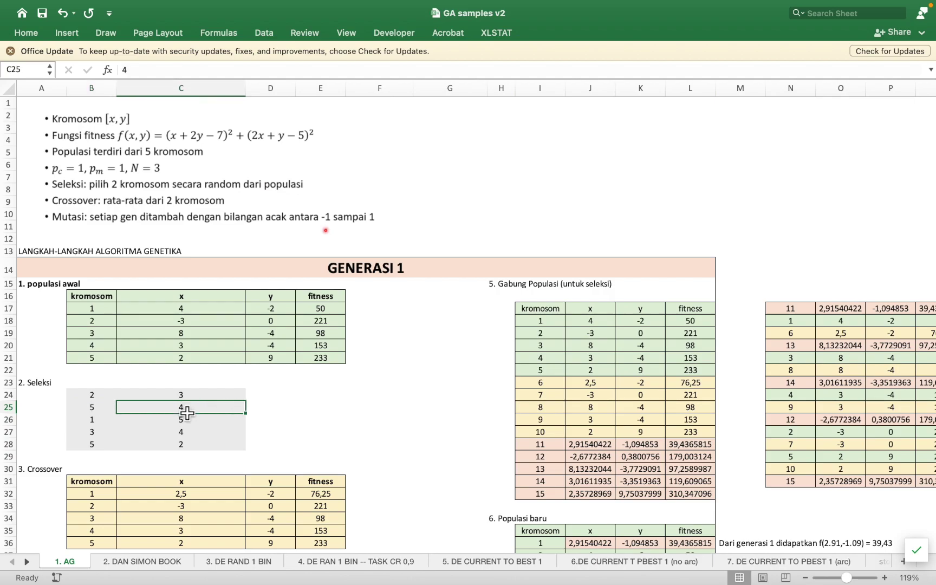
click(79, 426)
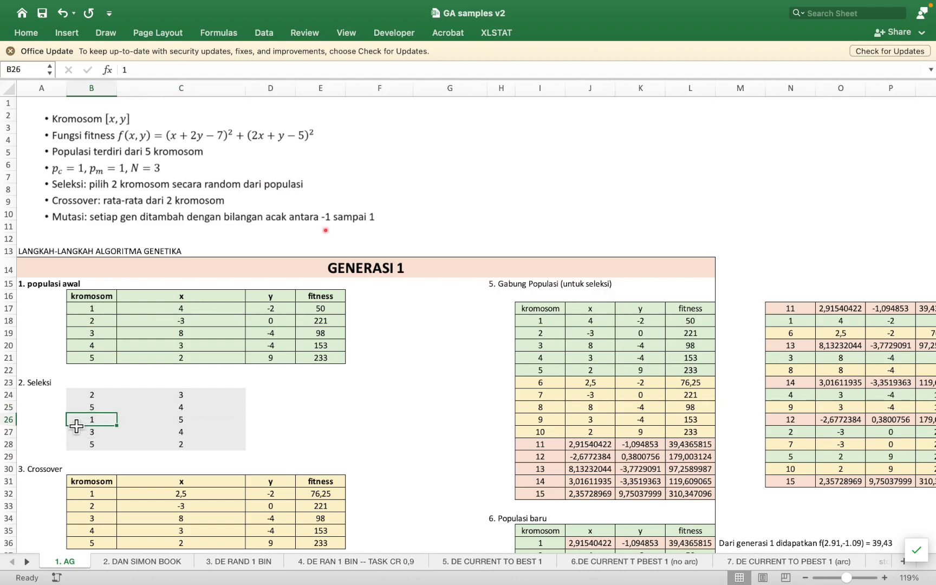
click(214, 426)
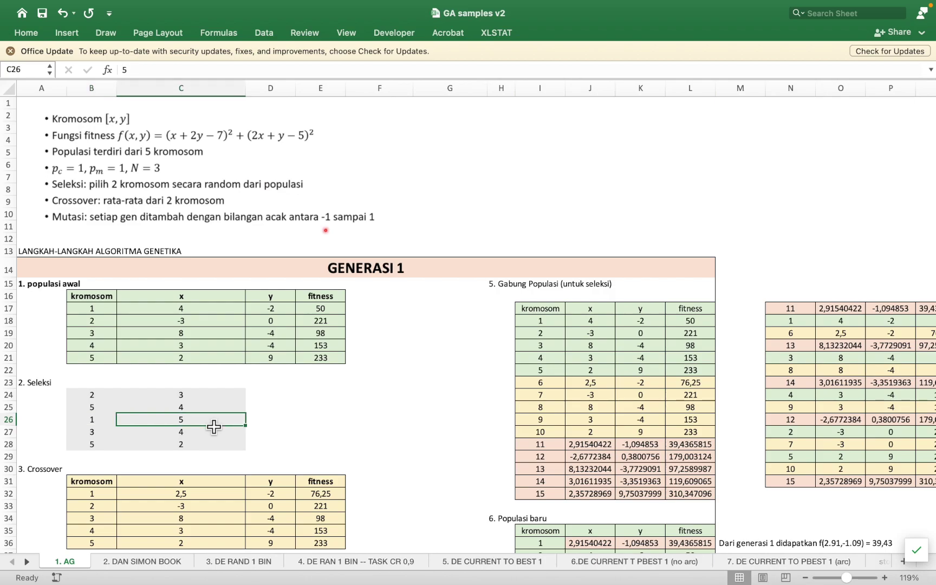
click(103, 449)
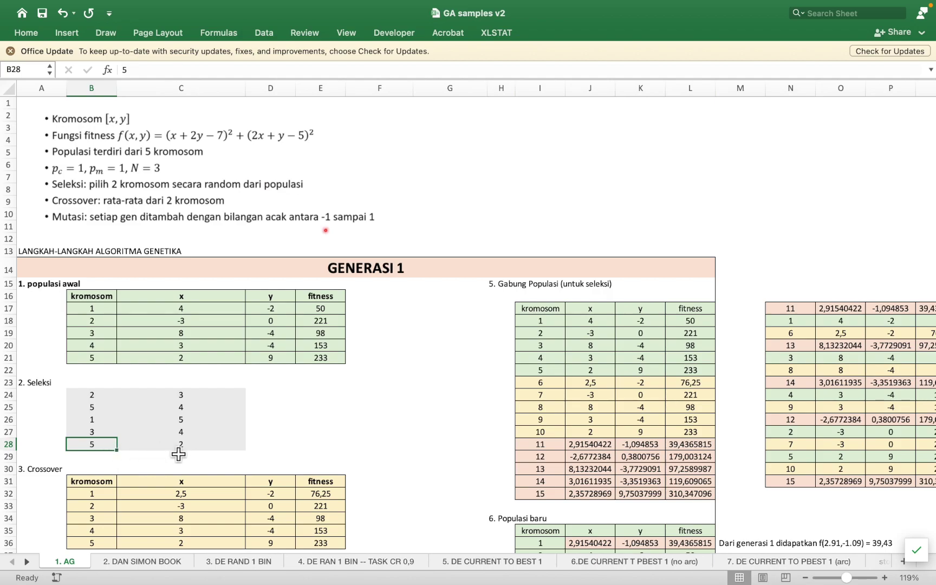
click(180, 454)
drag(95, 400, 204, 452)
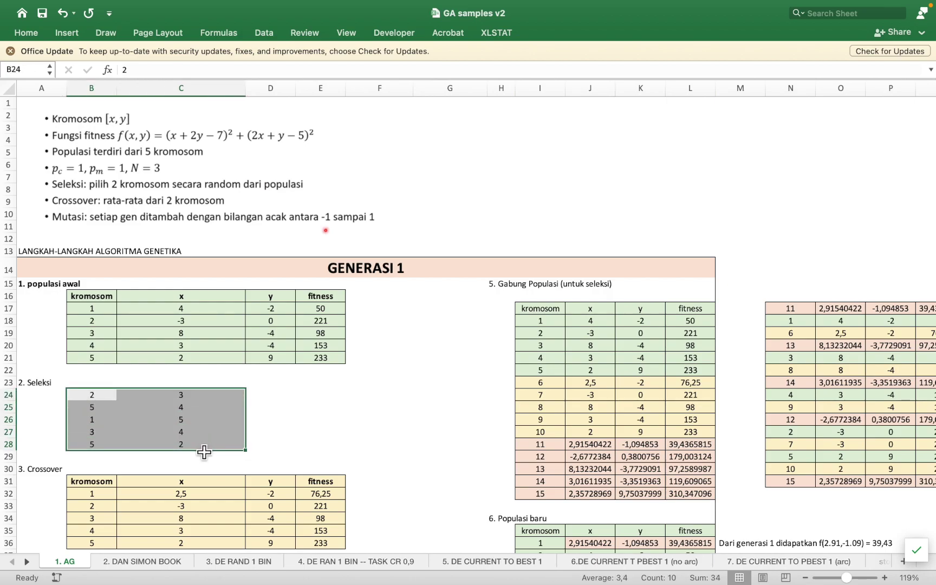
drag(97, 309, 202, 367)
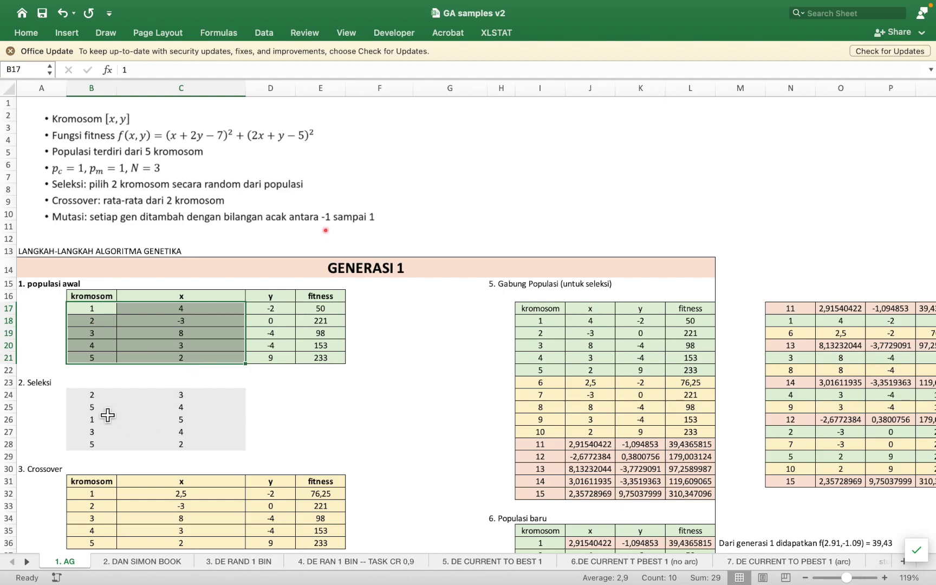
drag(90, 400, 157, 414)
drag(170, 444, 171, 446)
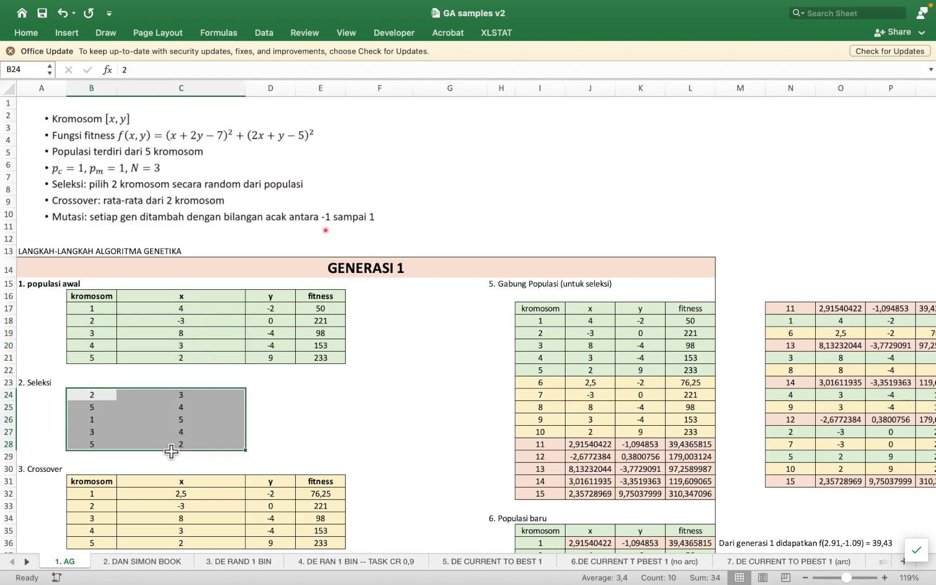
scroll(172, 448, down, 5)
scroll(171, 451, down, 2)
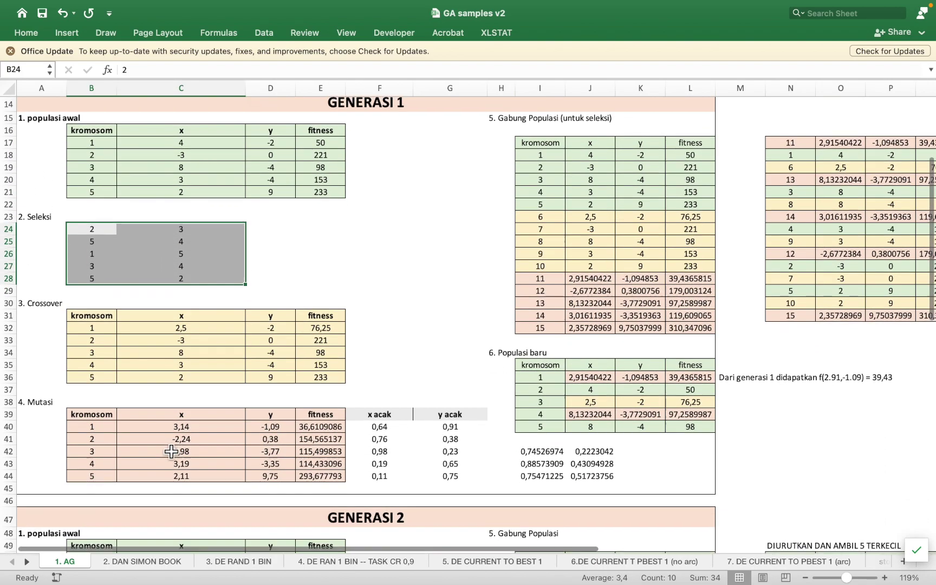
click(160, 326)
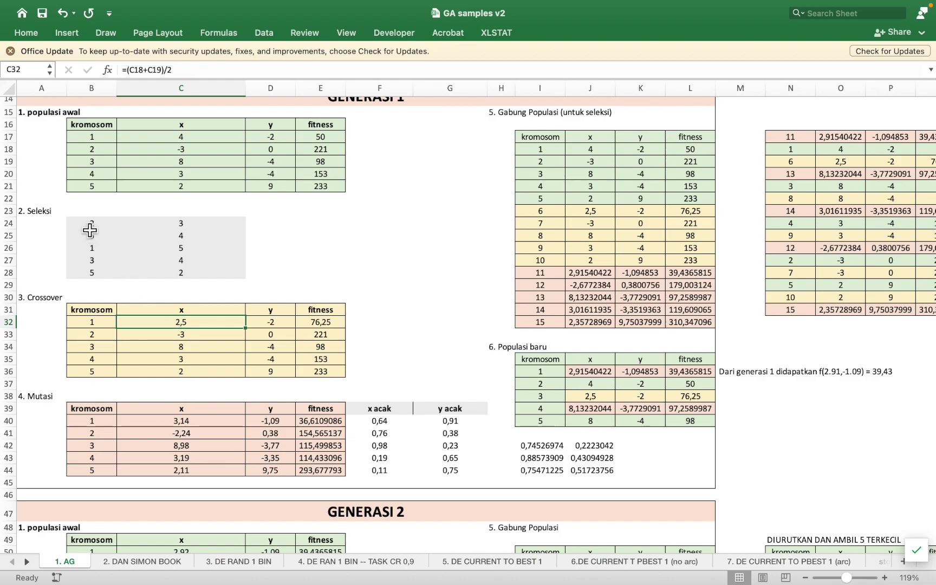
Mark the first parent pair (2 and 3) and confirm the child's averaged x of 2,5.
drag(87, 226, 169, 231)
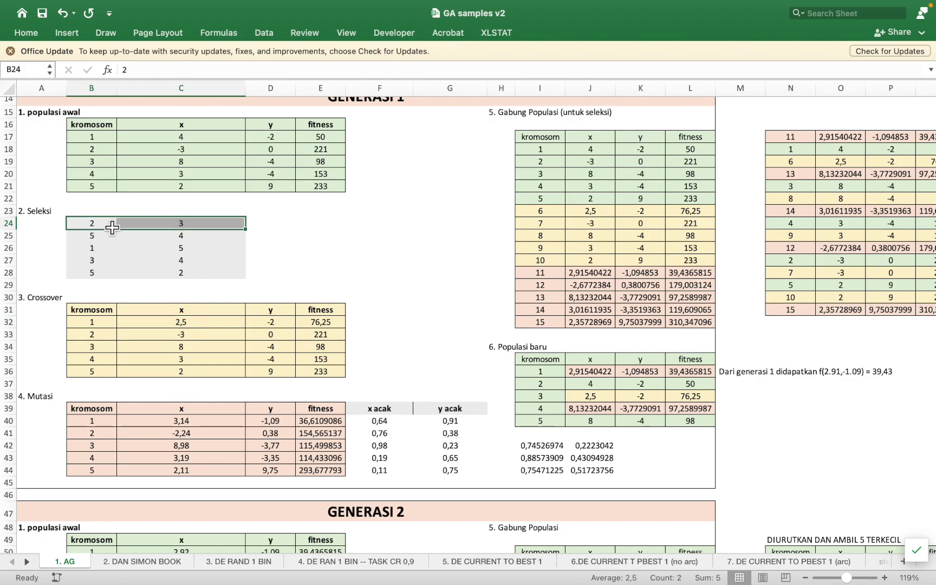
drag(89, 230, 171, 231)
double_click(199, 323)
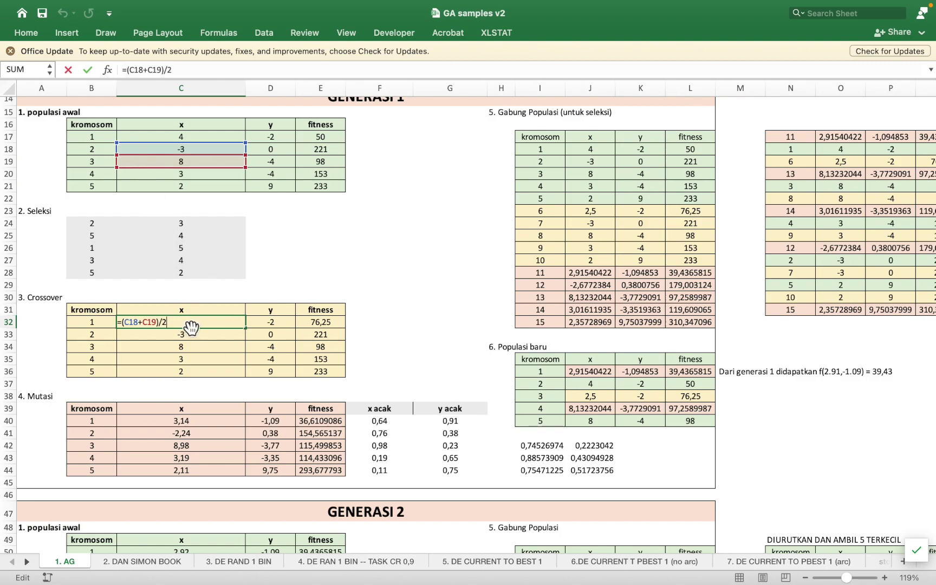
key(Return)
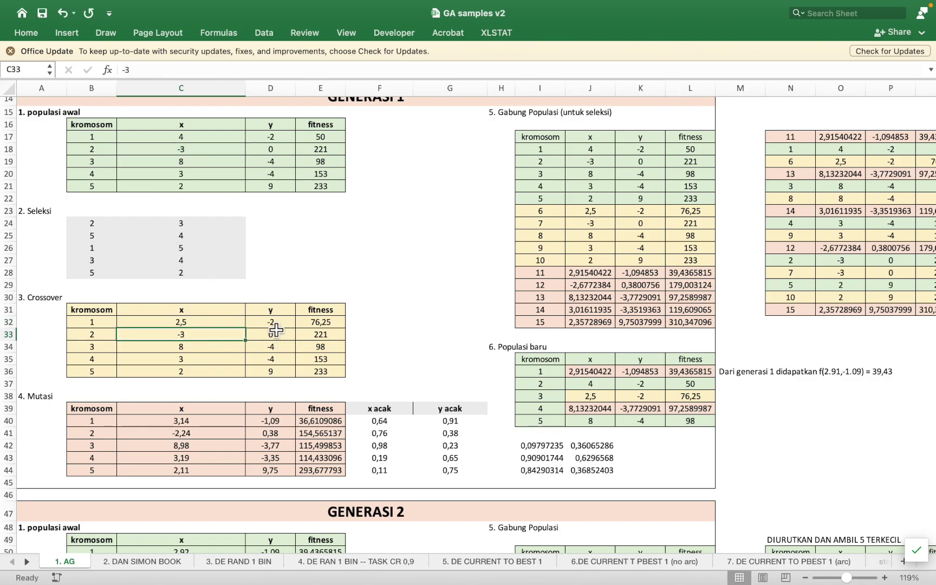
Confirm the child's y formula and fitness =(C32+2*D32-7)^2+(2*C32+D32-5)^2, giving 76,25.
double_click(273, 325)
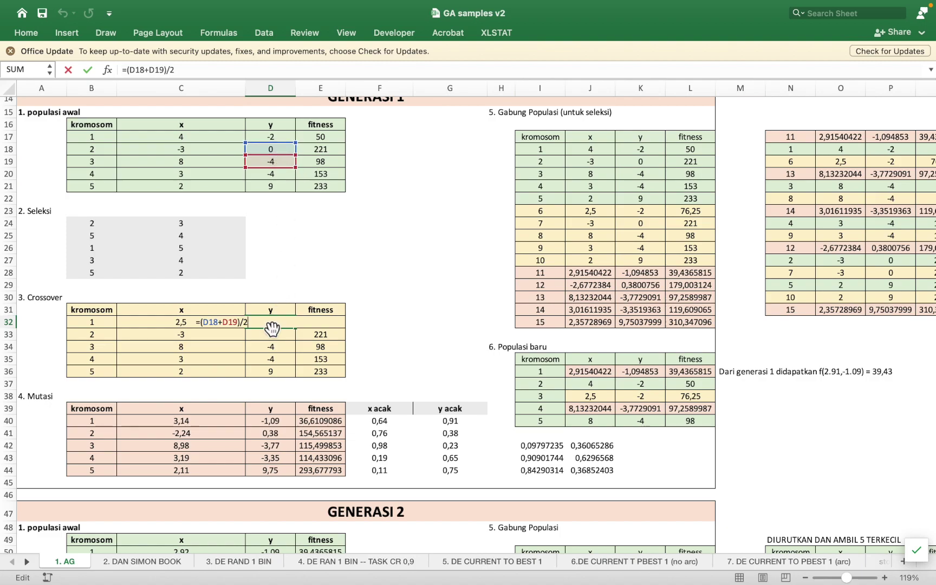
key(Return)
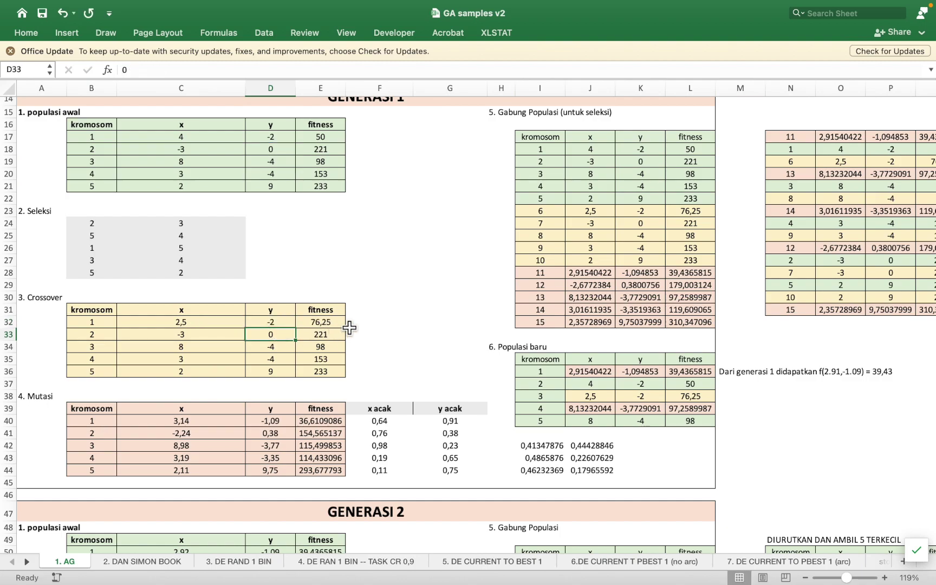
double_click(333, 327)
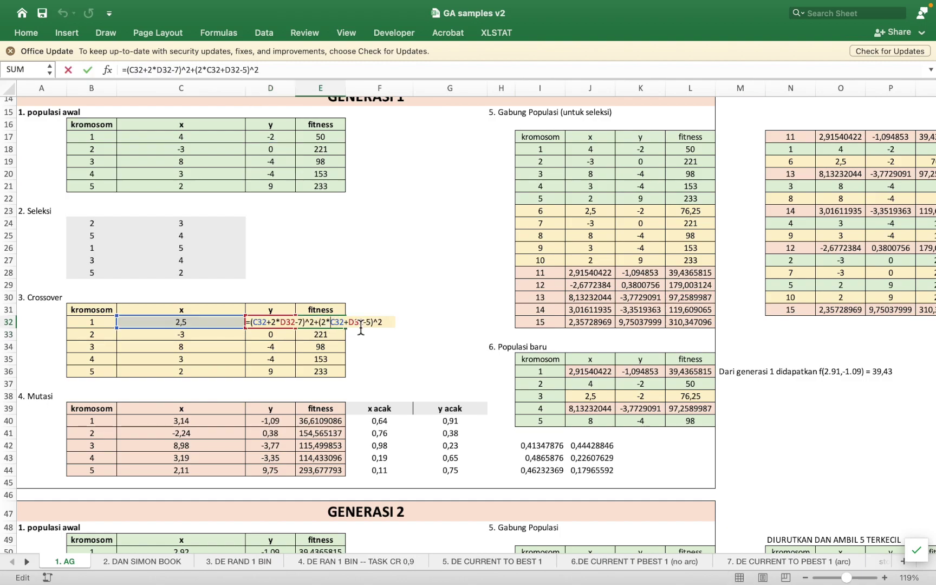
key(Return)
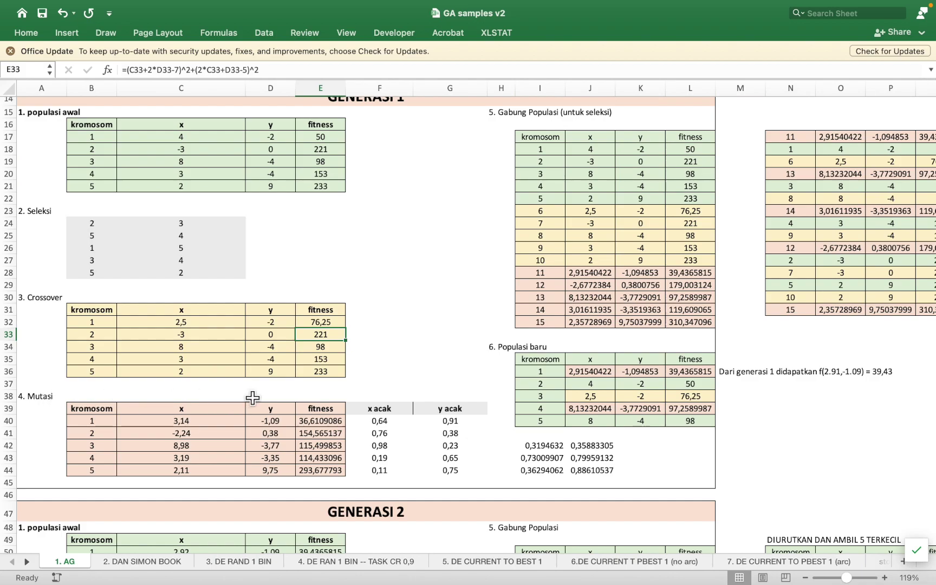
mouse_move(382, 423)
mouse_down()
mouse_move(437, 436)
mouse_move(438, 470)
mouse_up()
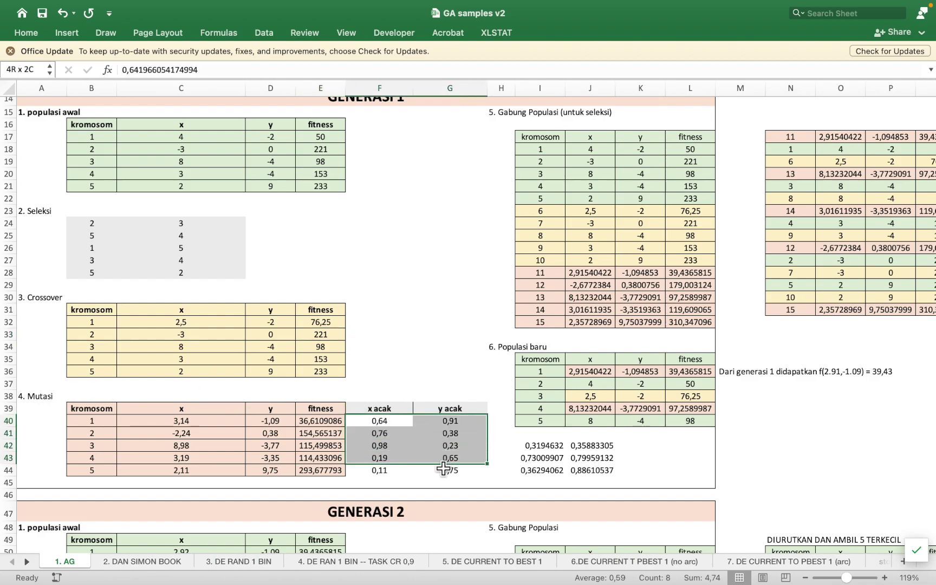
Clear the x acak cells F40:F44 and fill all five with =RAND().
click(375, 428)
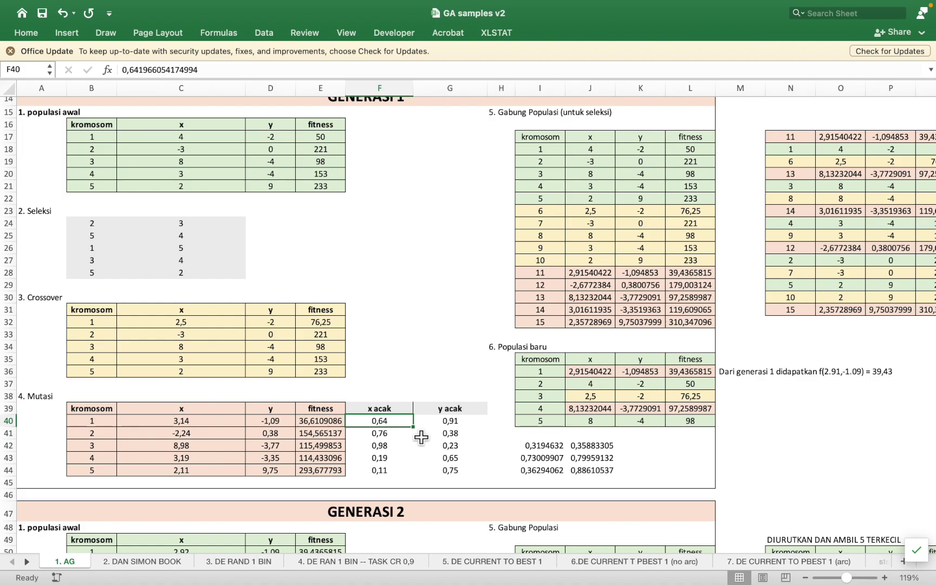
drag(382, 424, 456, 475)
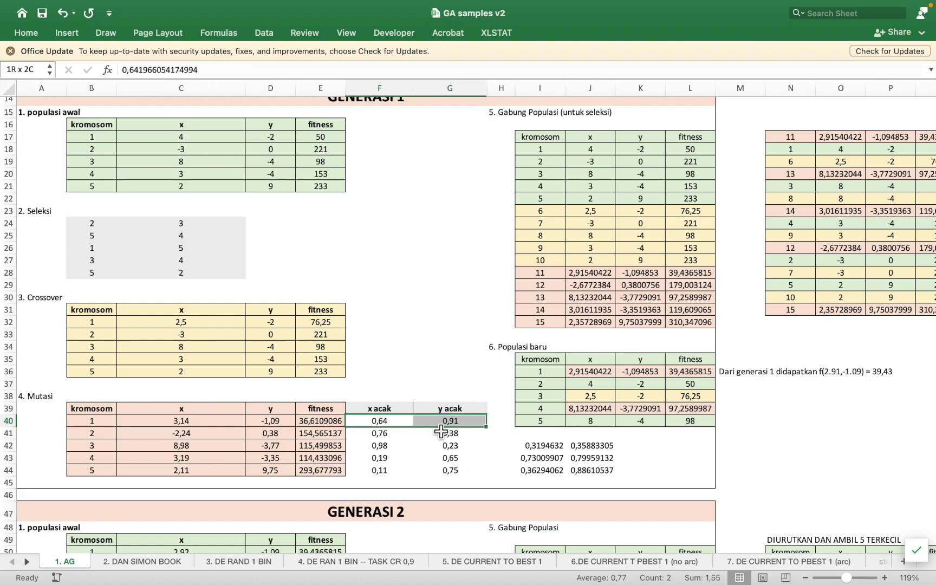
drag(395, 425, 397, 474)
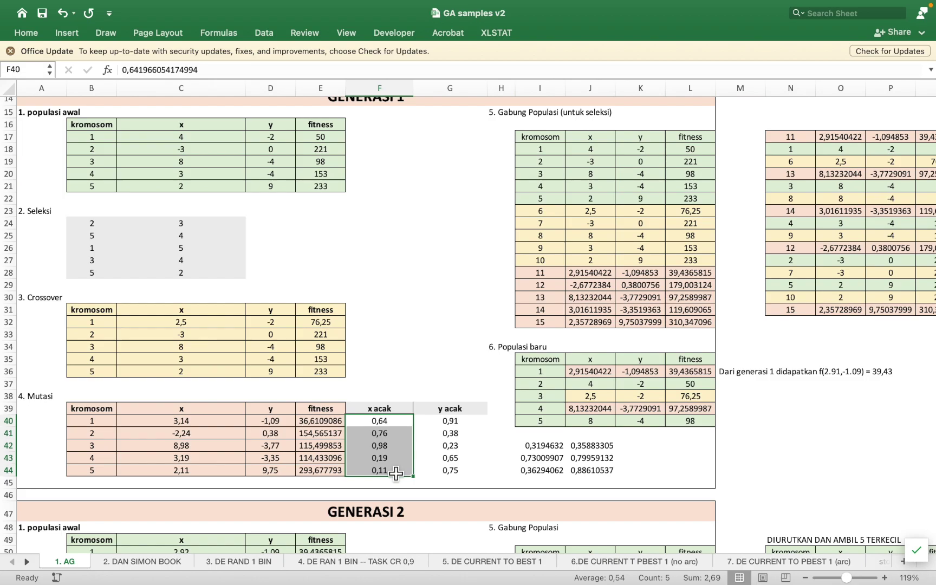
key(Delete)
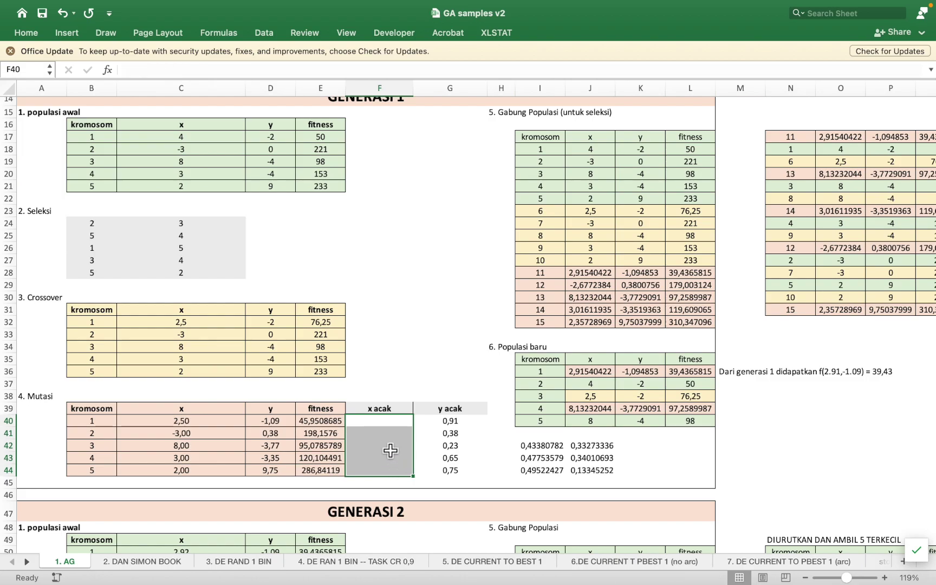
drag(389, 429, 391, 477)
text(=)
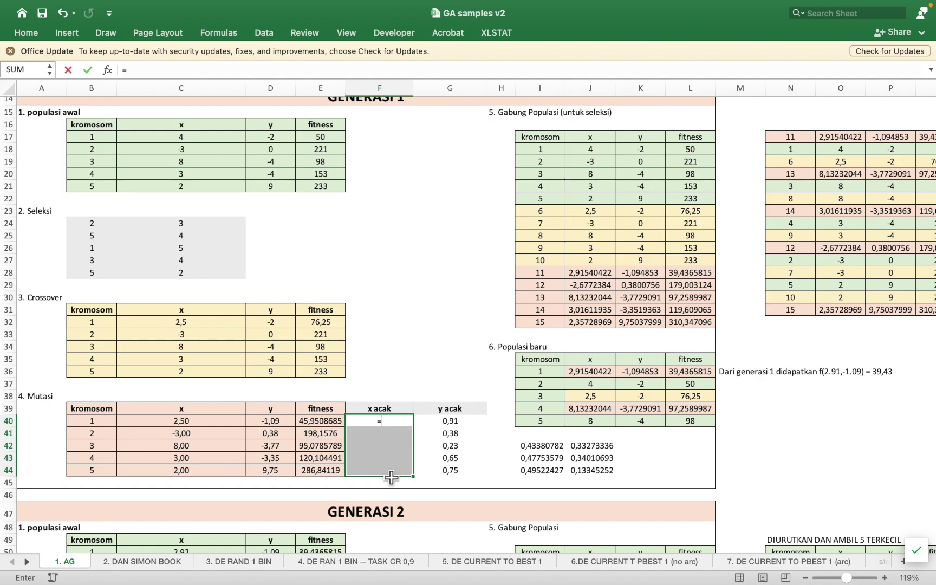
text(ran)
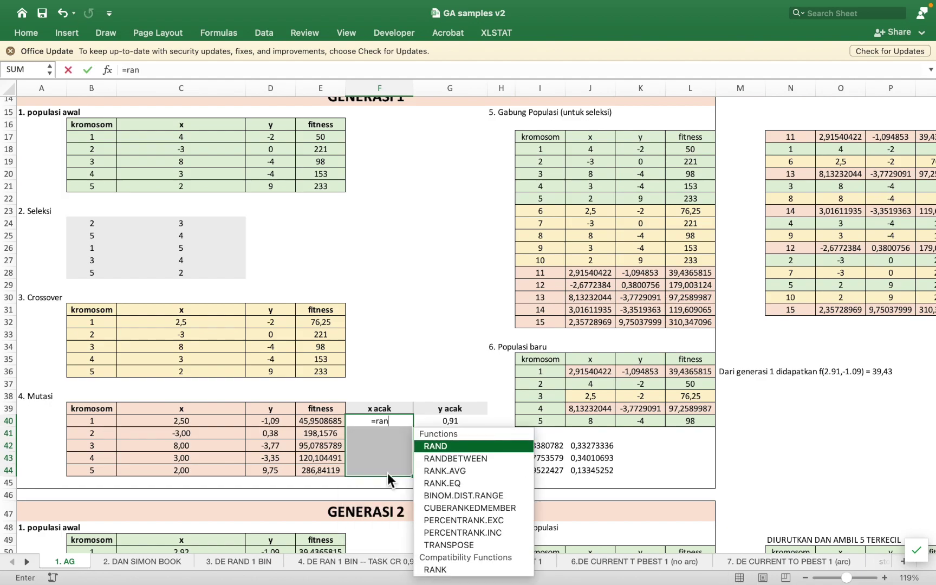
key(Tab)
text())
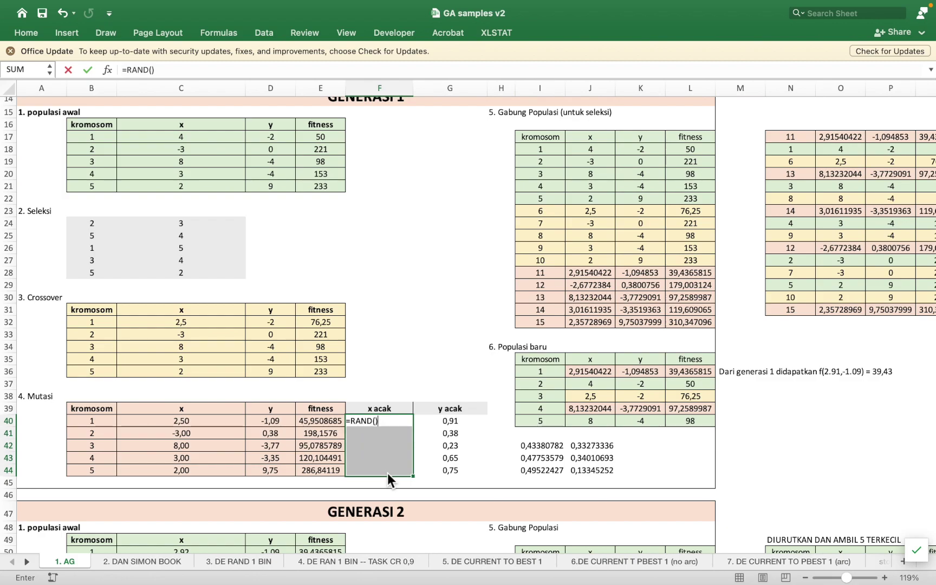
key(ctrl+Return)
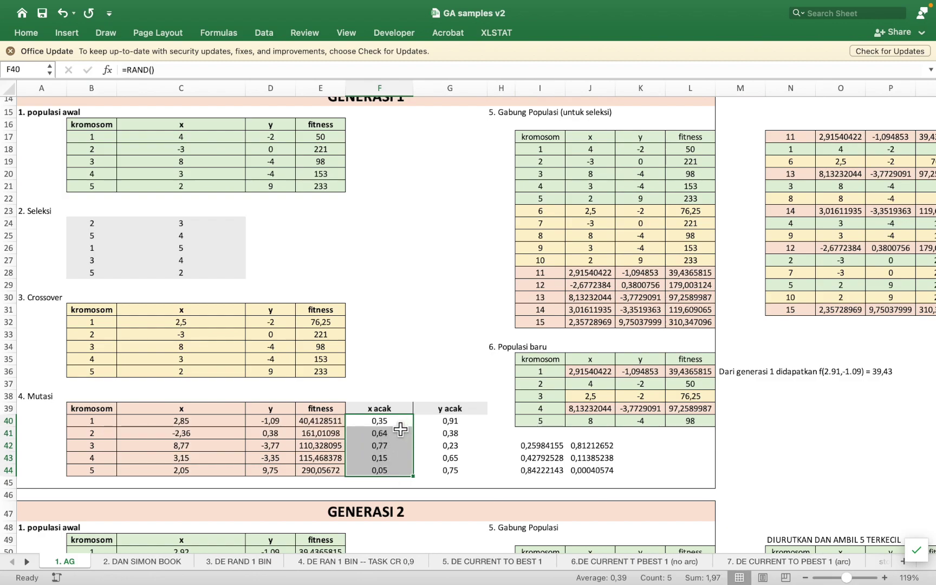
Copy the x acak cells and paste them back as fixed values.
right_click(396, 423)
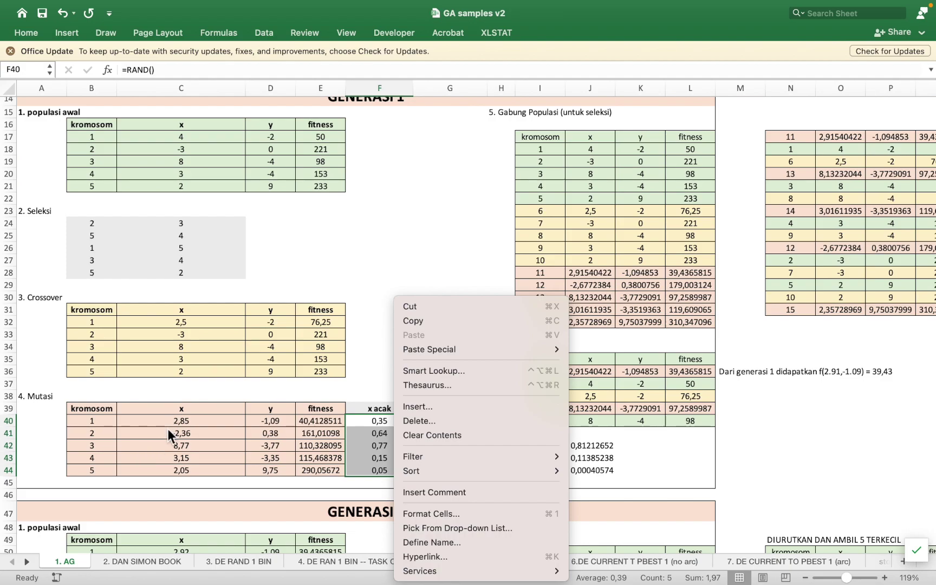
click(420, 321)
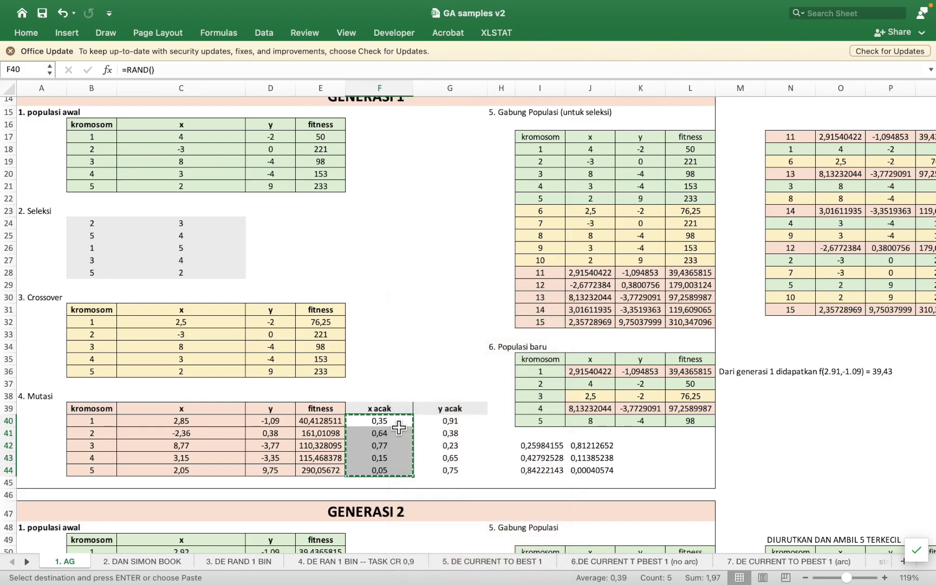
right_click(399, 428)
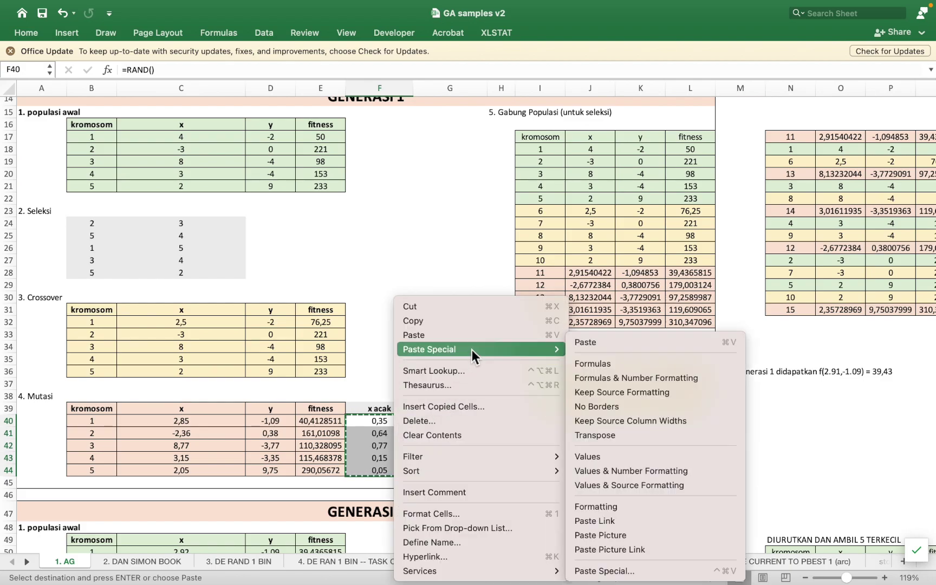
mouse_move(429, 349)
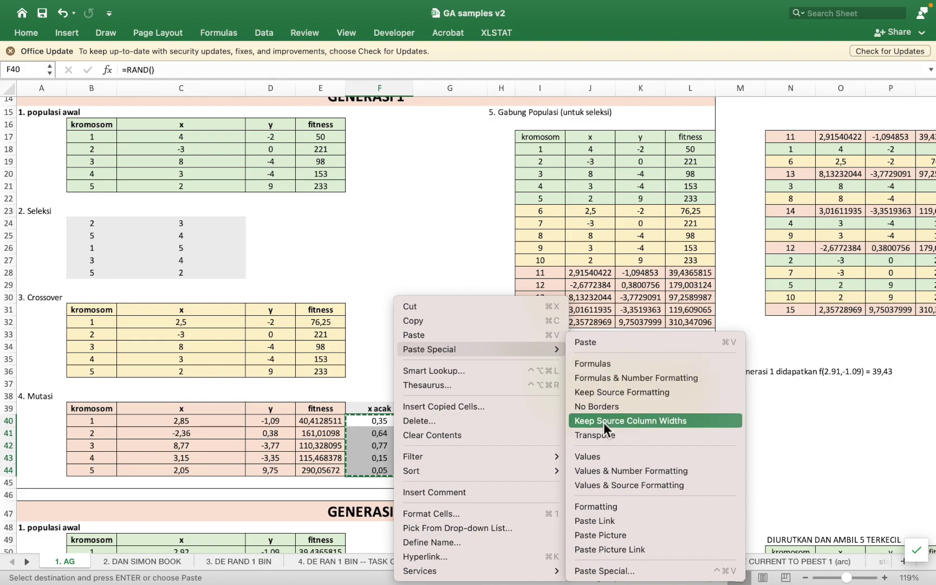
click(598, 460)
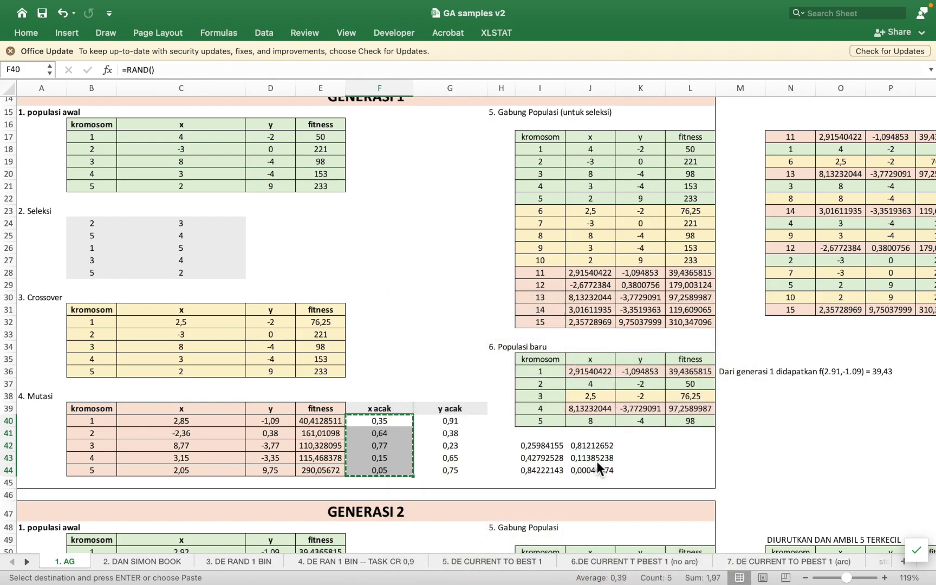
click(421, 424)
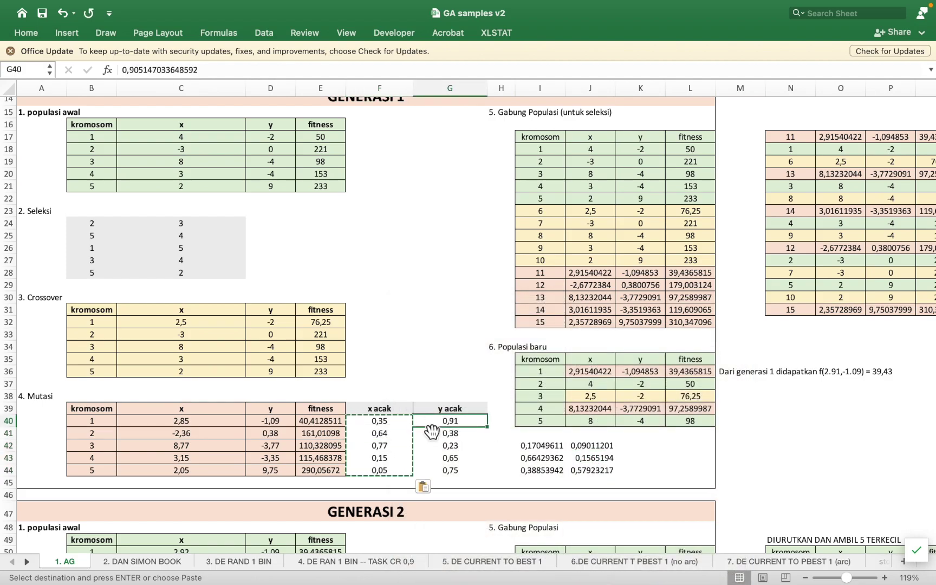
click(384, 425)
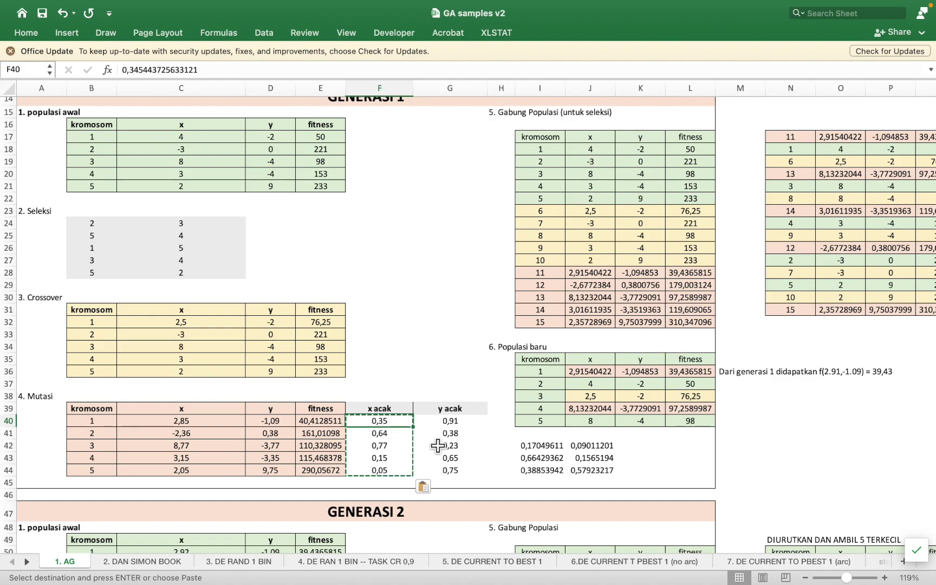
click(201, 430)
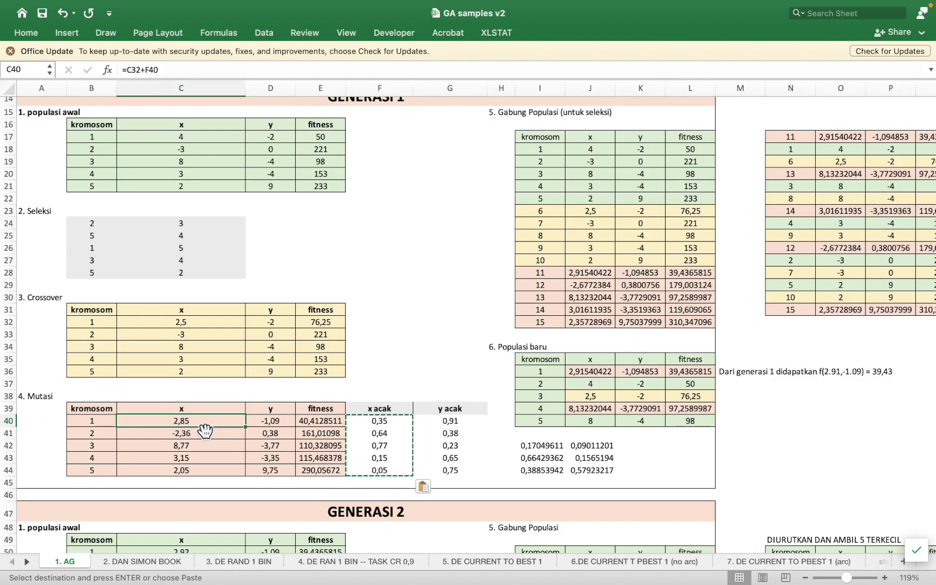
Set C40 to =C32+F40 so the mutated x becomes 2,85.
double_click(205, 431)
text(=)
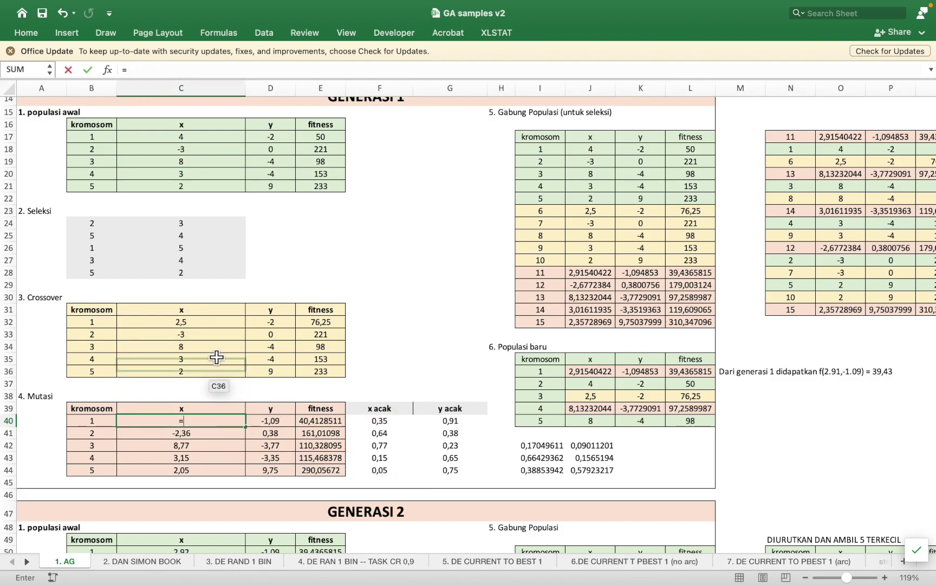
click(210, 334)
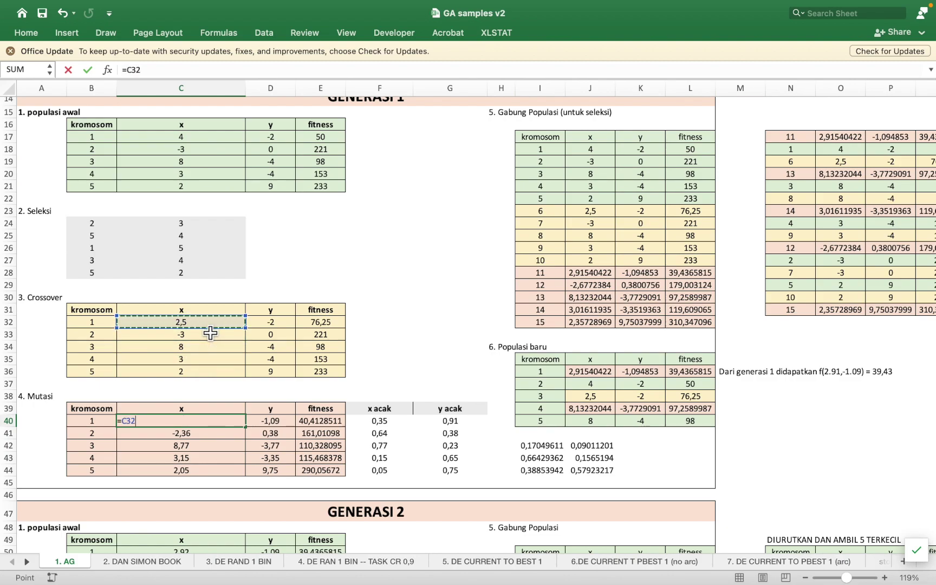
text(+)
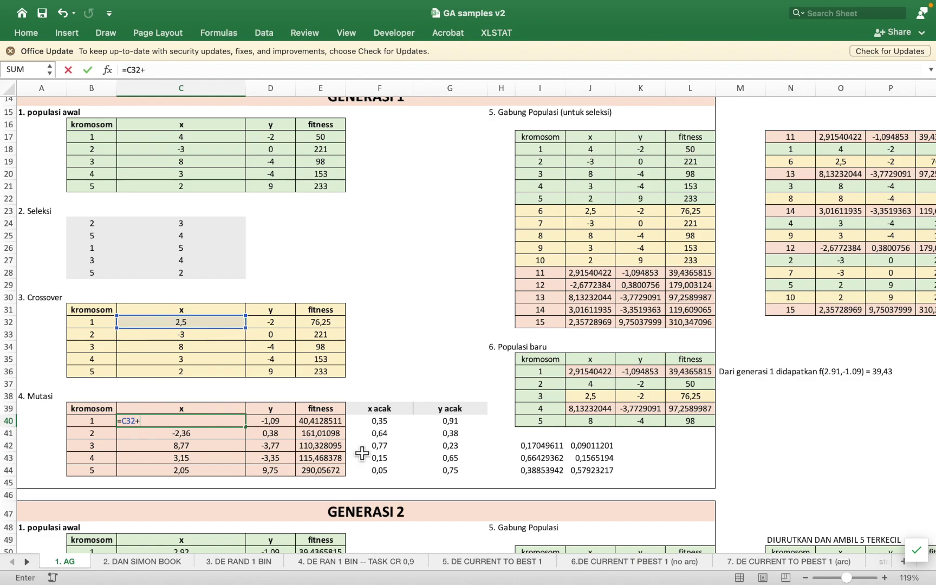
click(401, 427)
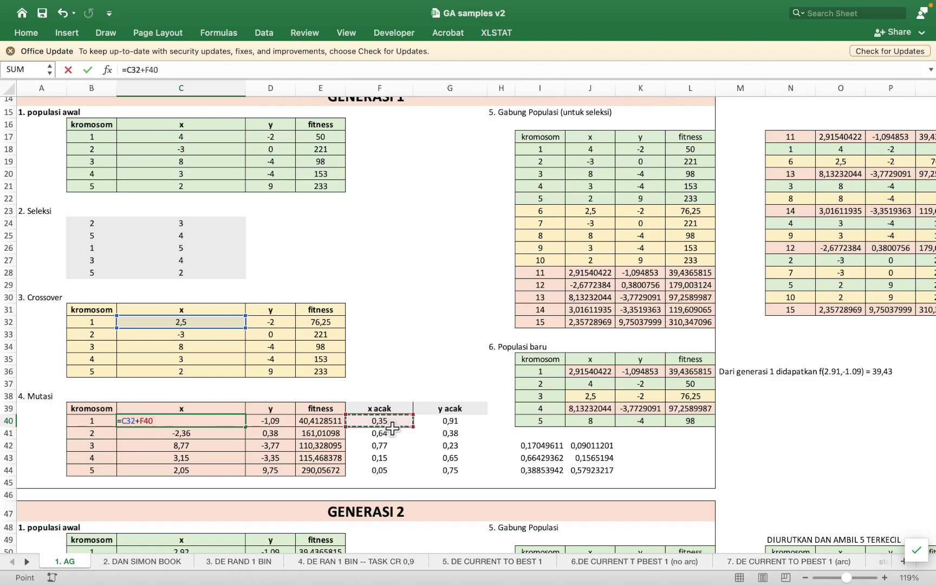
key(Return)
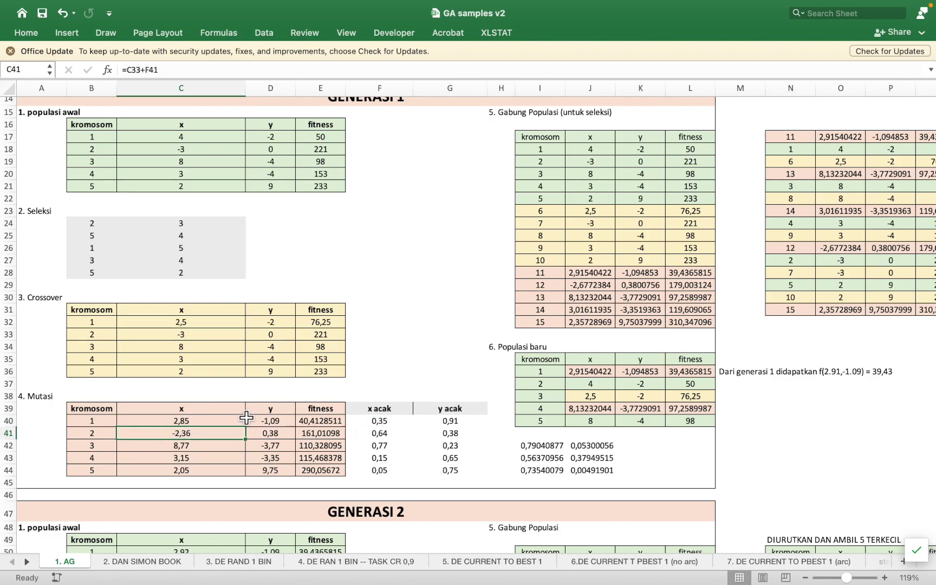
Check the mutated y formula (−1,09) and the mutated fitness formula (40,4128511).
click(281, 431)
key(ctrl+Down)
click(271, 421)
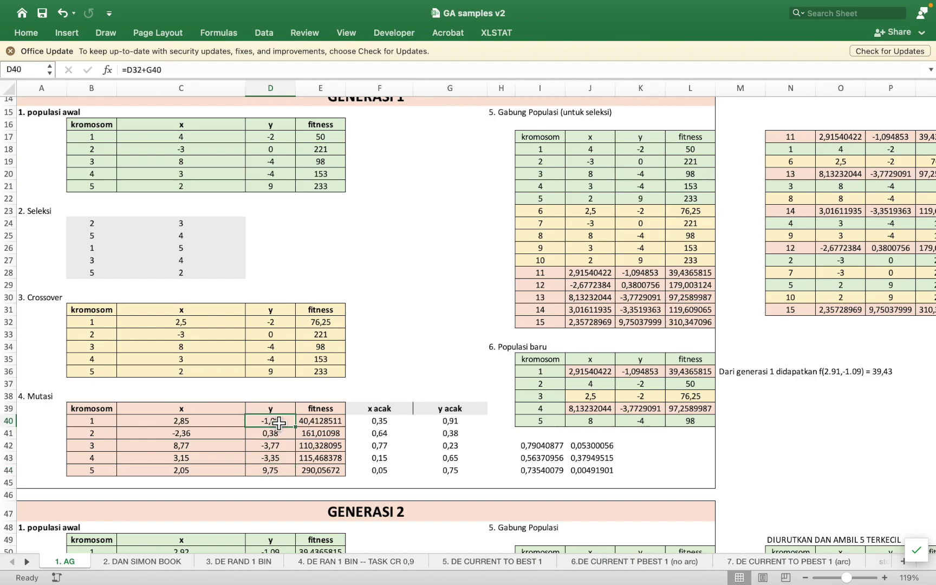
double_click(277, 421)
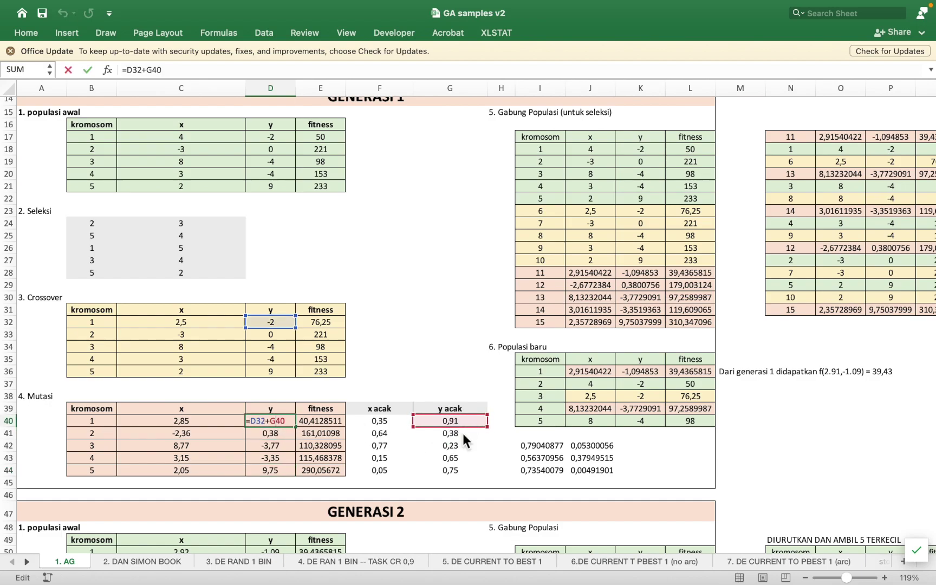
key(Return)
click(339, 426)
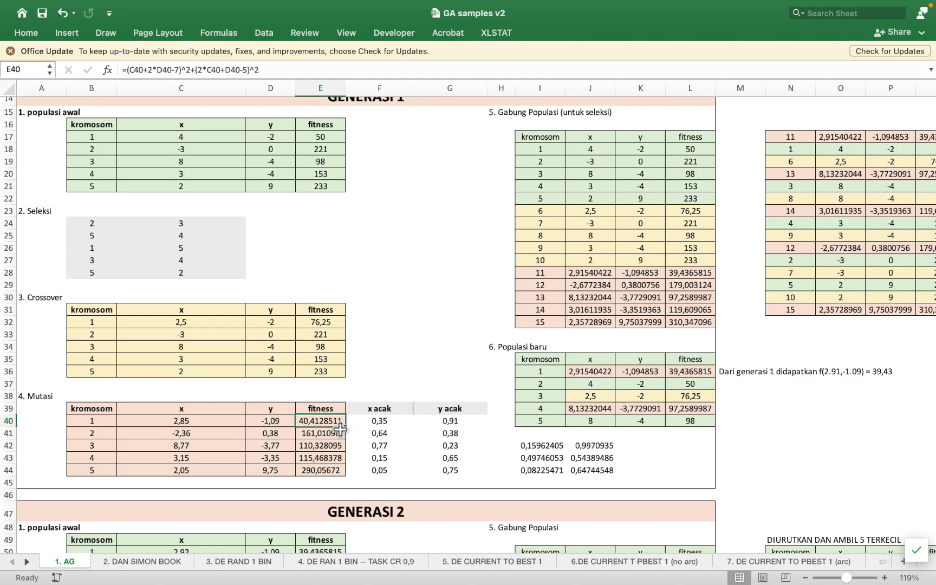
double_click(333, 427)
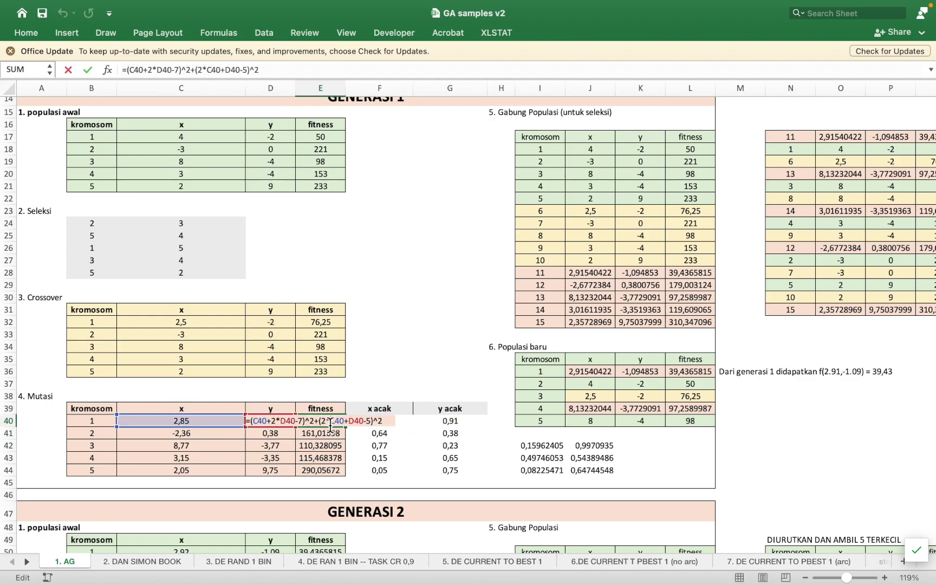
scroll(366, 138, up, 5)
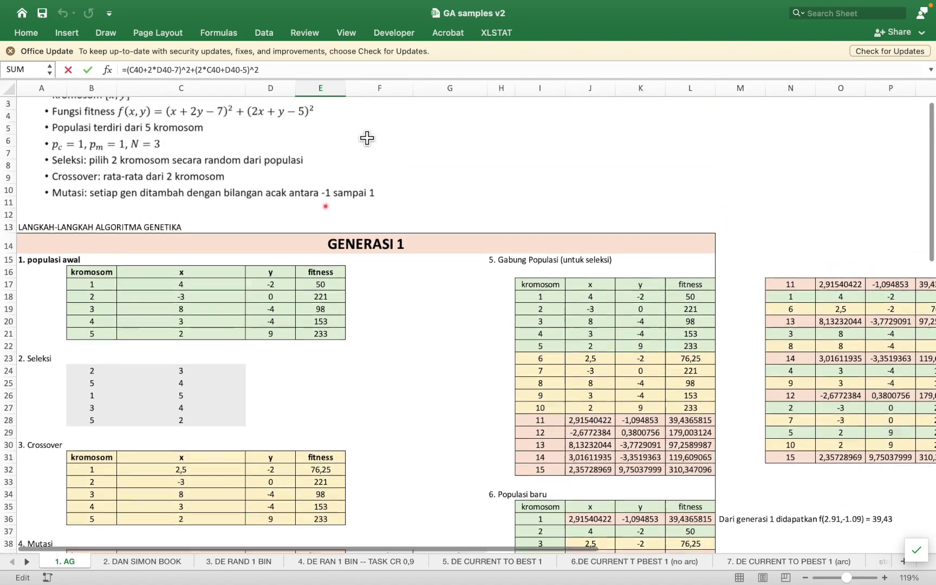
scroll(367, 138, up, 1)
scroll(352, 402, down, 3)
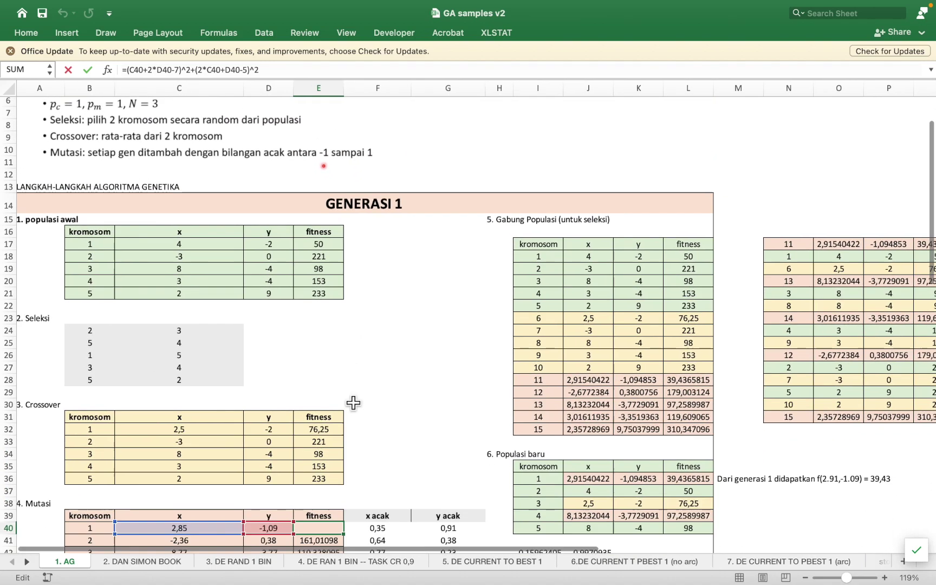
scroll(352, 402, down, 5)
scroll(352, 403, down, 1)
key(Return)
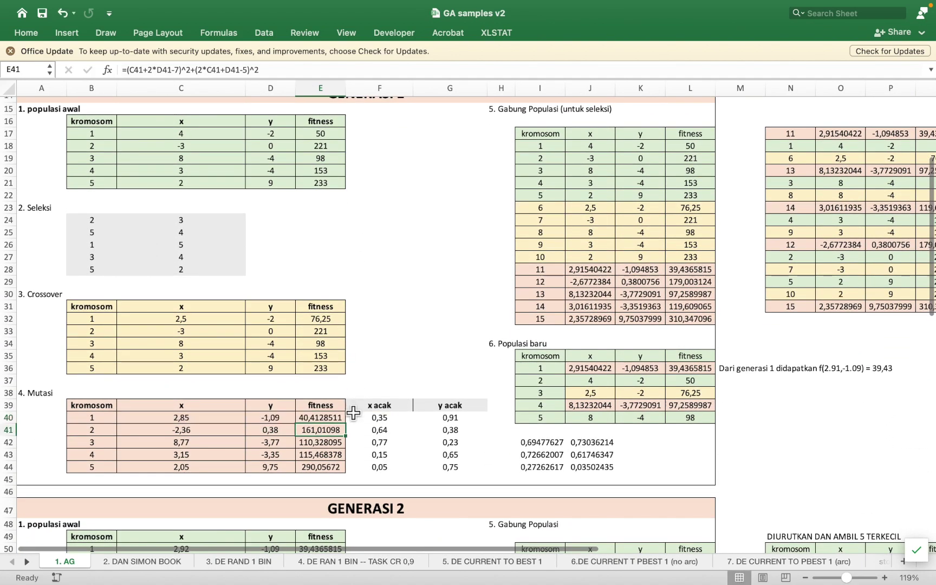
click(352, 320)
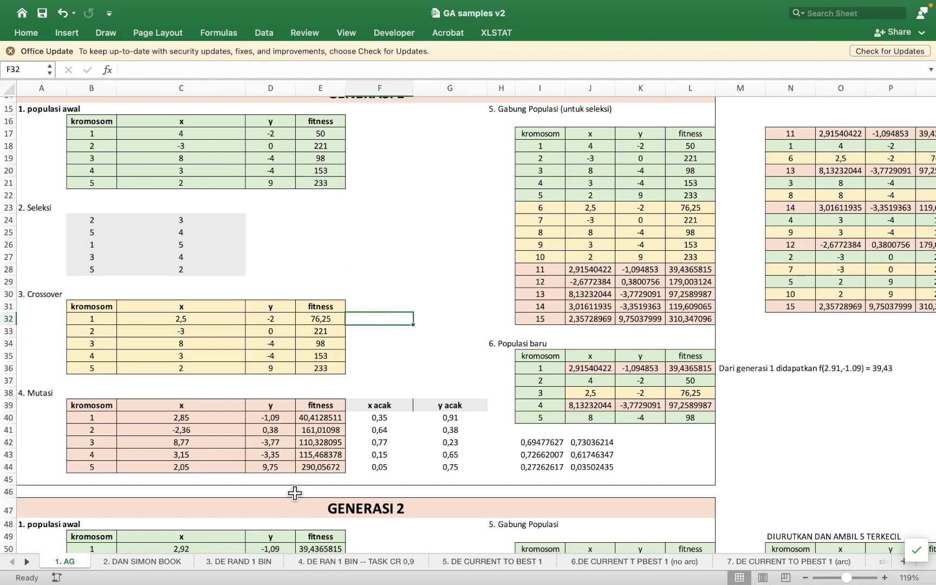
scroll(322, 386, up, 1)
scroll(324, 386, up, 1)
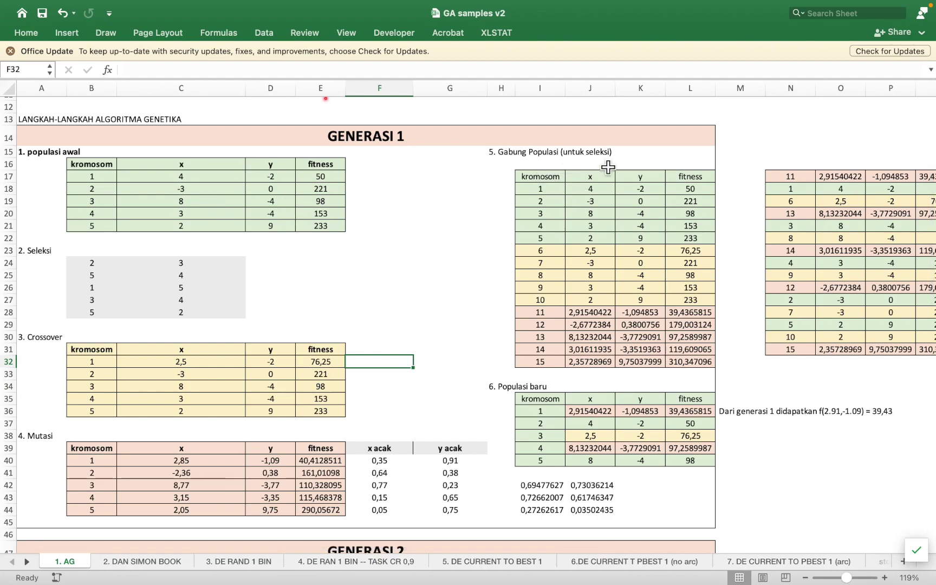
Select all fifteen Gabung Populasi rows with x, y and fitness, and copy them.
click(547, 181)
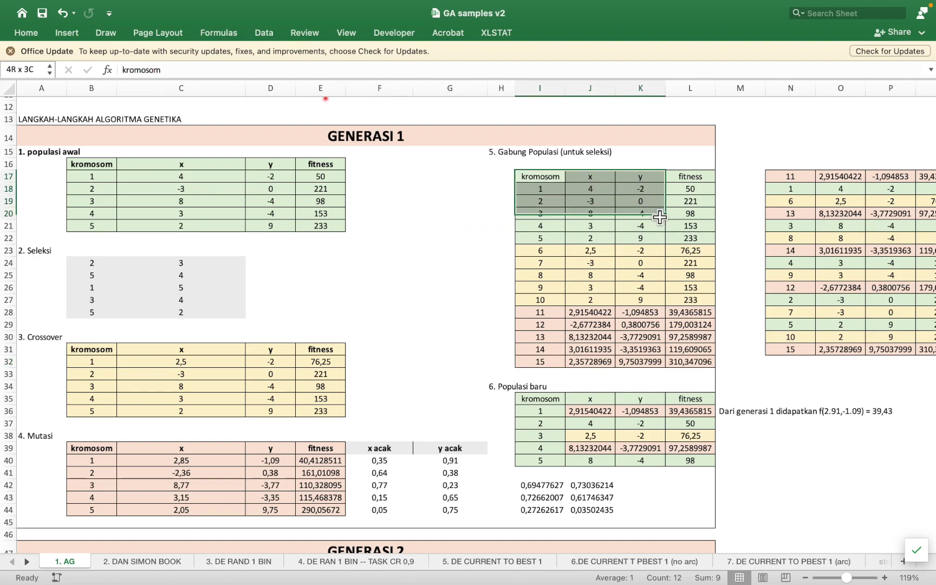
drag(542, 184, 691, 242)
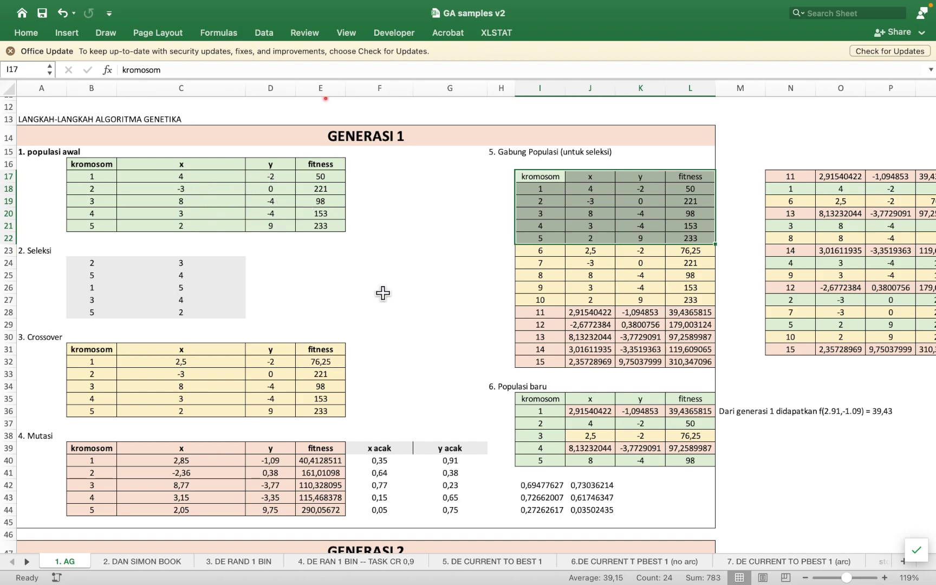
mouse_move(541, 254)
mouse_down()
mouse_move(673, 280)
mouse_move(691, 300)
mouse_up()
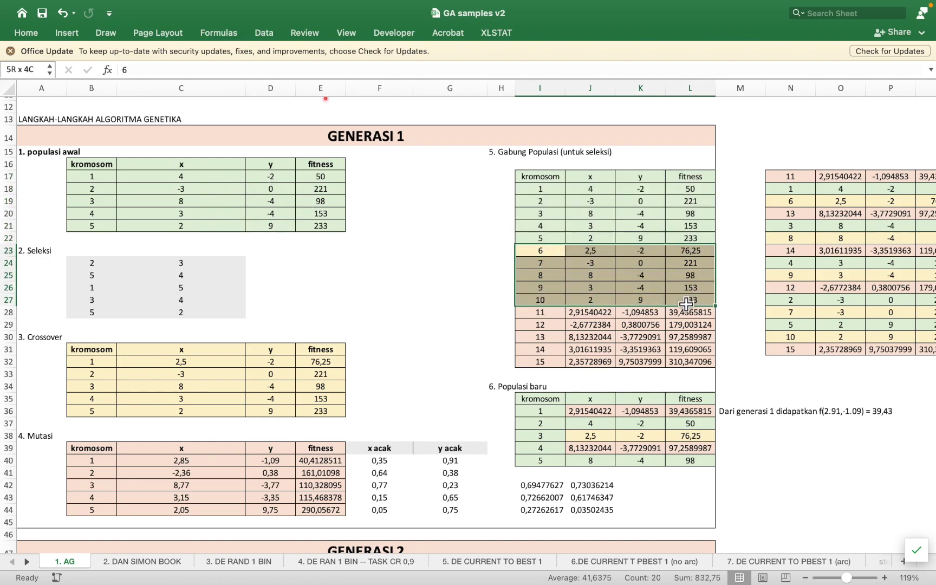
mouse_move(540, 313)
mouse_down()
mouse_move(714, 364)
mouse_move(700, 366)
mouse_up()
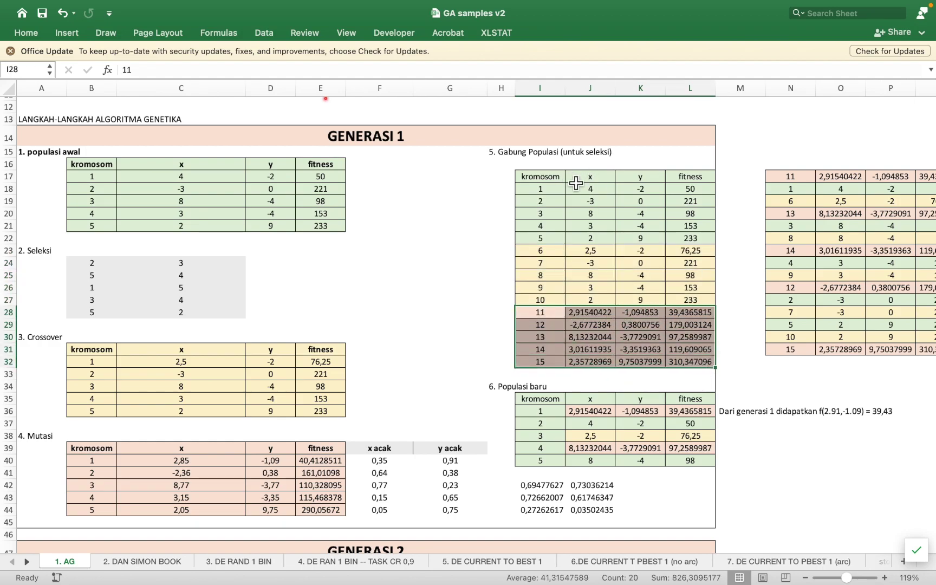
scroll(627, 355, right, 3)
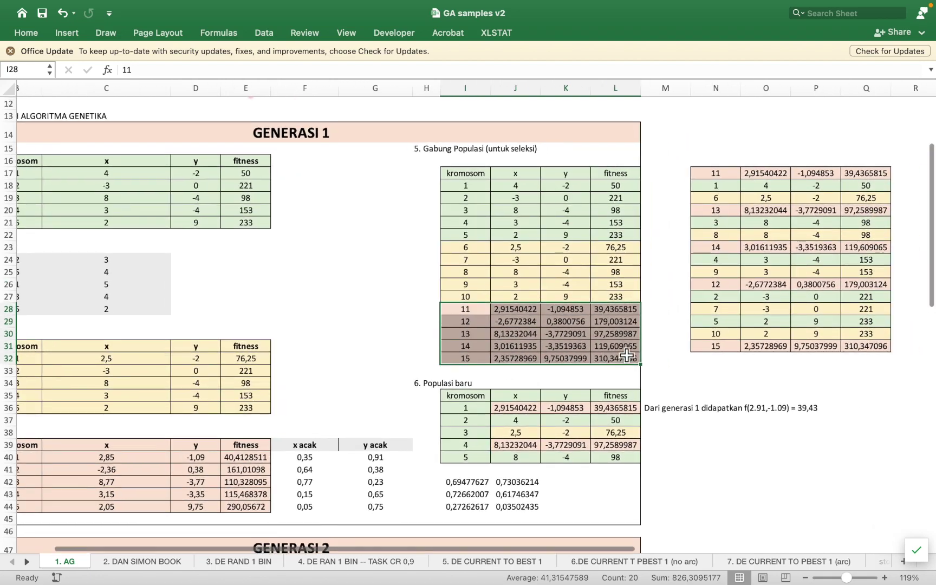
scroll(627, 341, right, 2)
drag(431, 184, 574, 352)
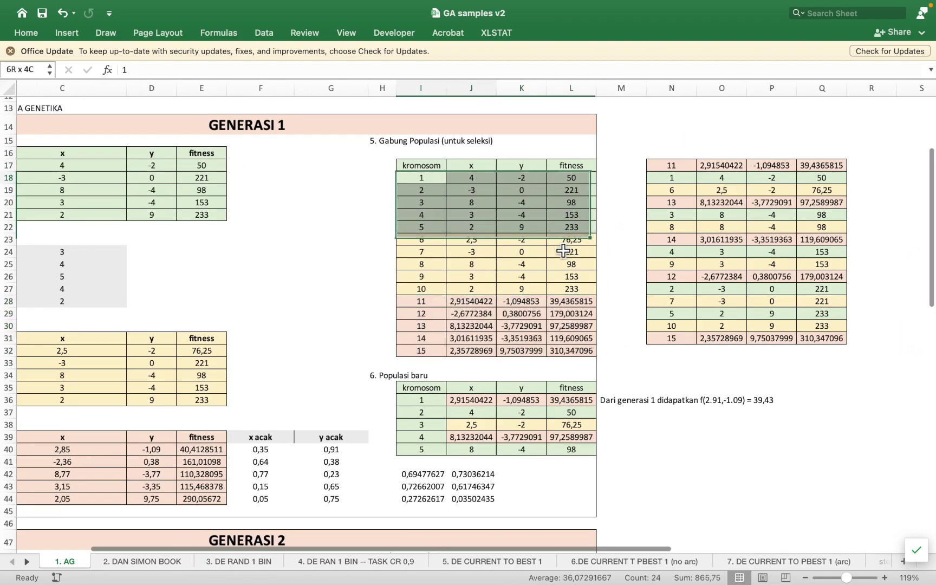
key(ctrl+c)
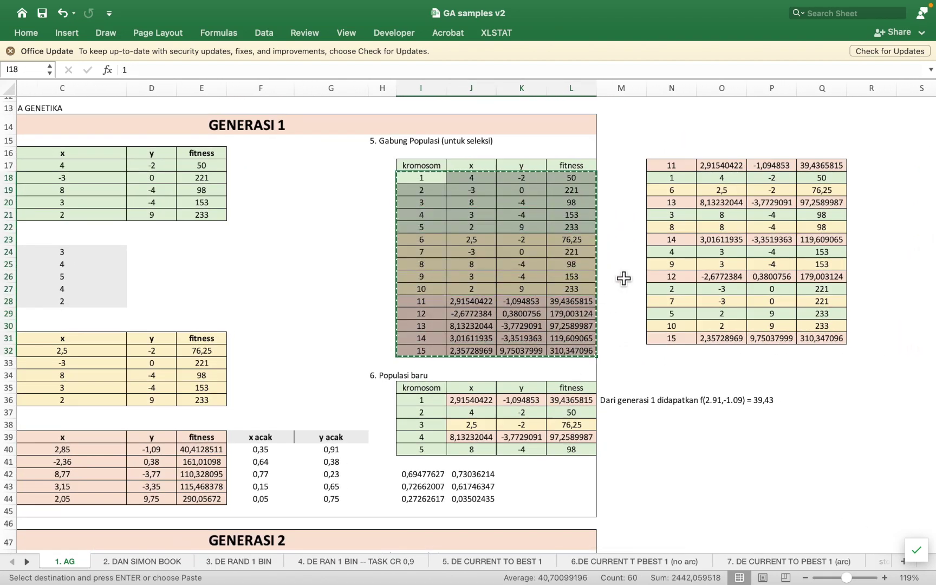
click(670, 167)
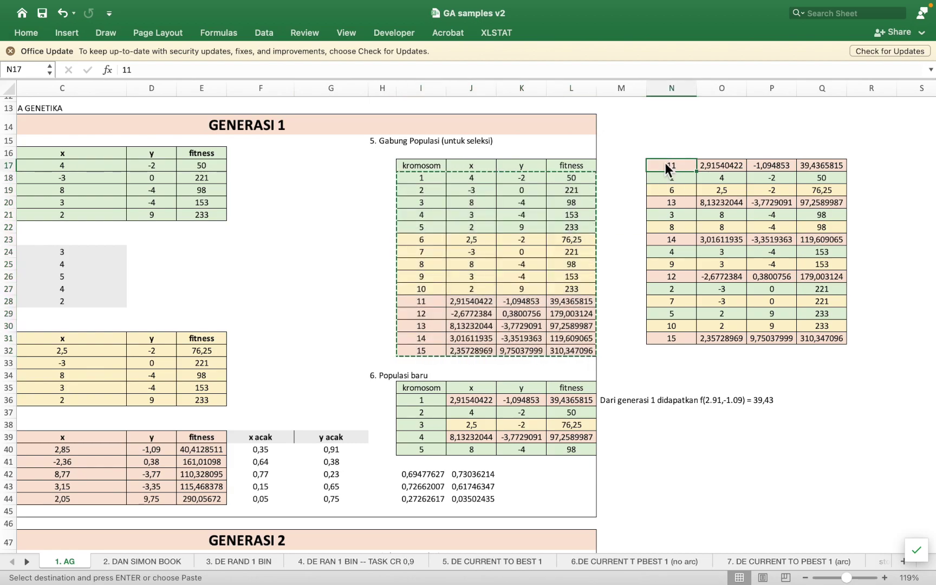
Paste the fifteen rows into N17 as values, then paste their formatting to keep the colours.
right_click(670, 167)
mouse_move(700, 211)
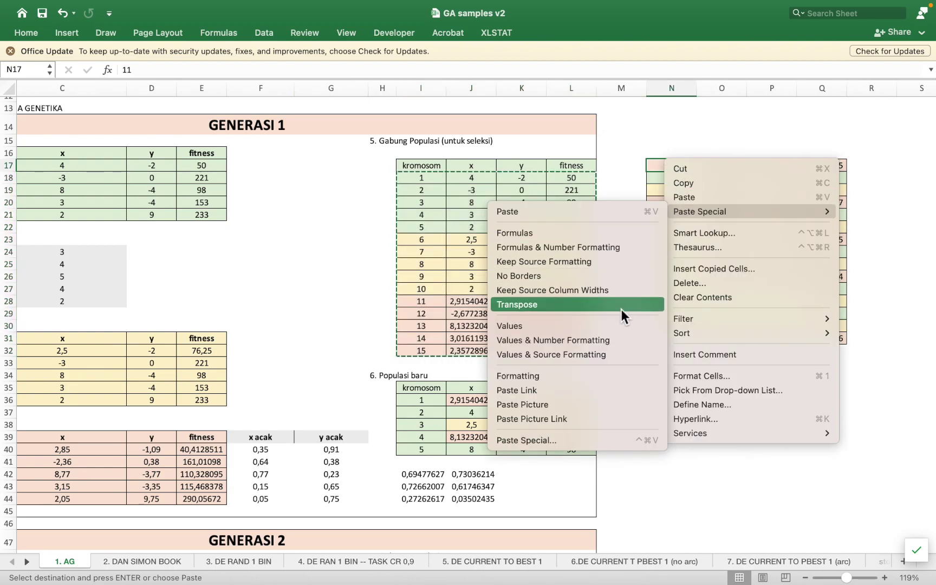
click(622, 323)
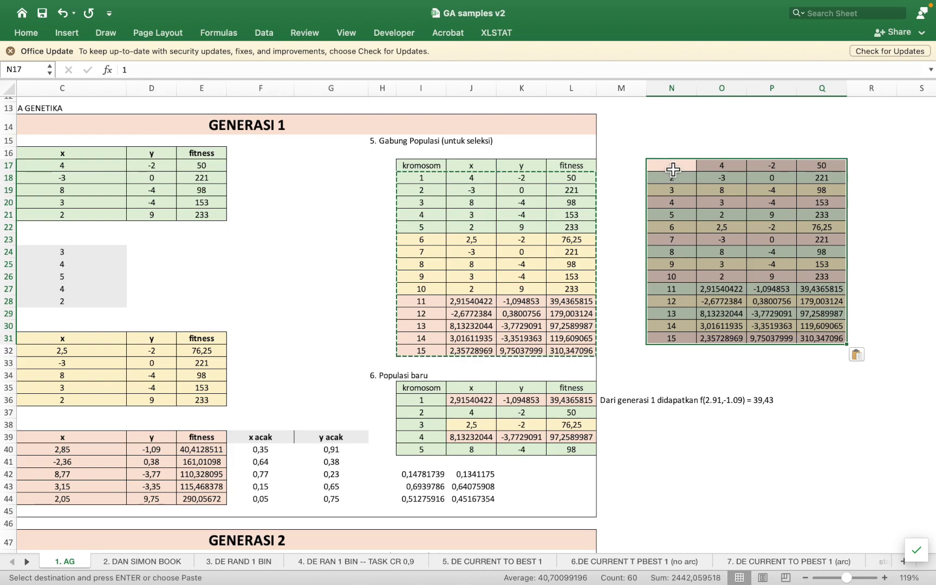
right_click(671, 165)
mouse_move(753, 214)
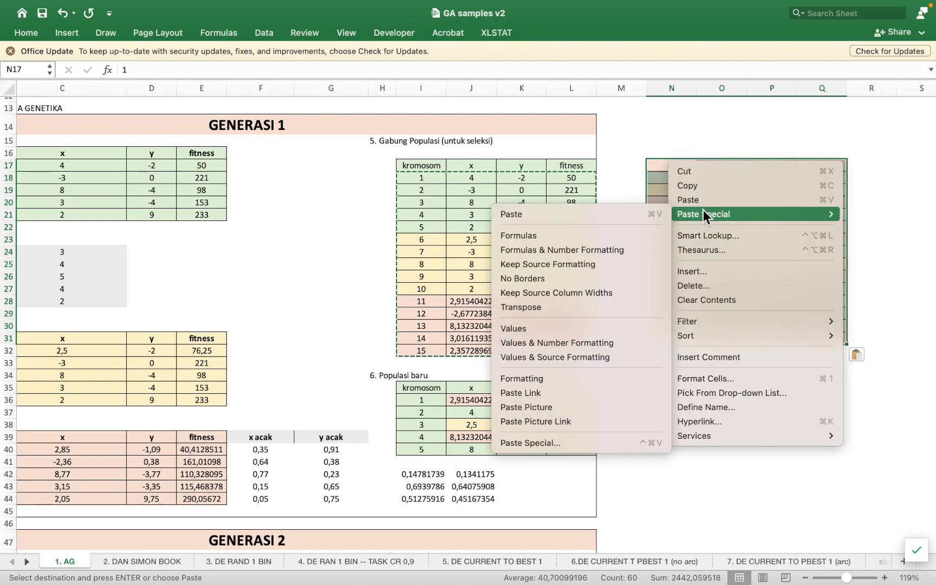
click(589, 376)
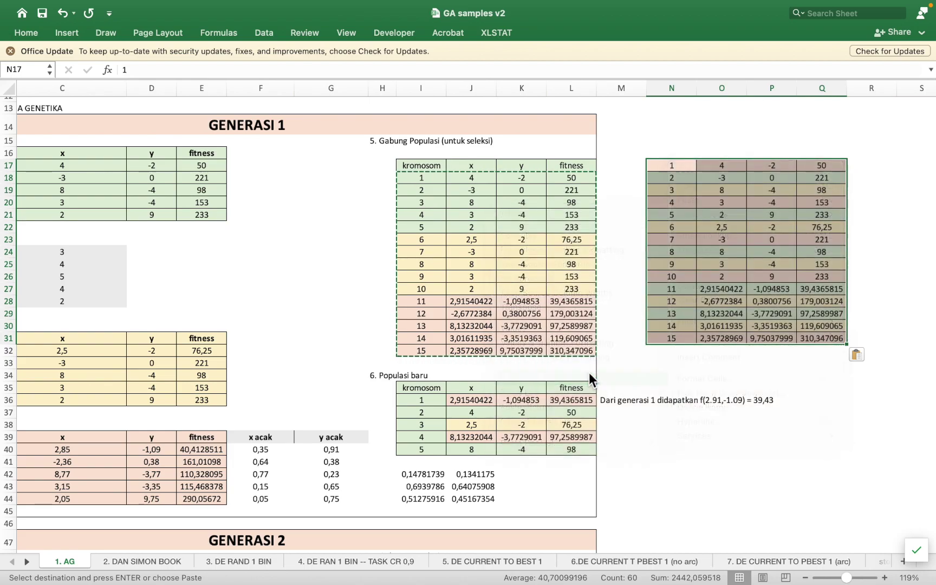
click(643, 315)
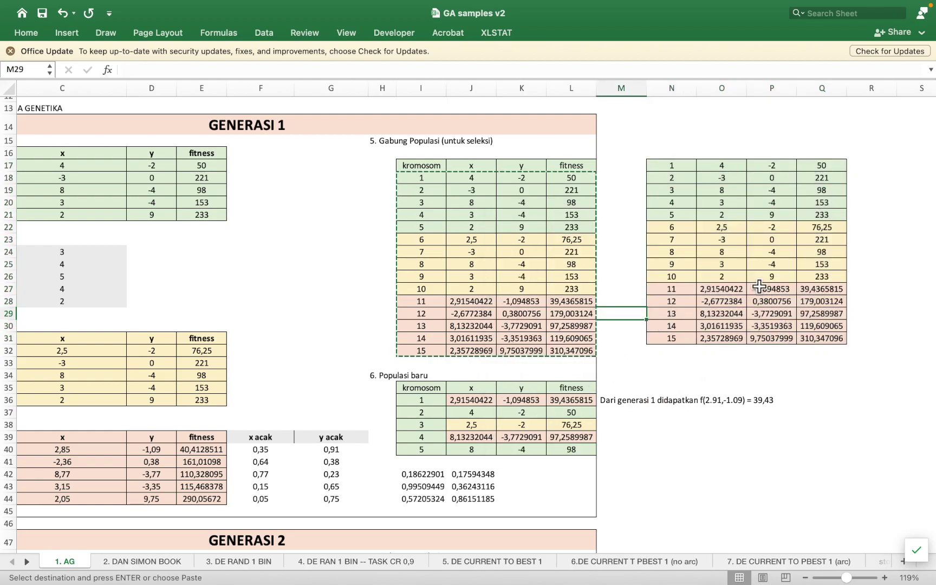
mouse_move(724, 166)
mouse_down()
mouse_move(814, 295)
mouse_move(819, 347)
mouse_up()
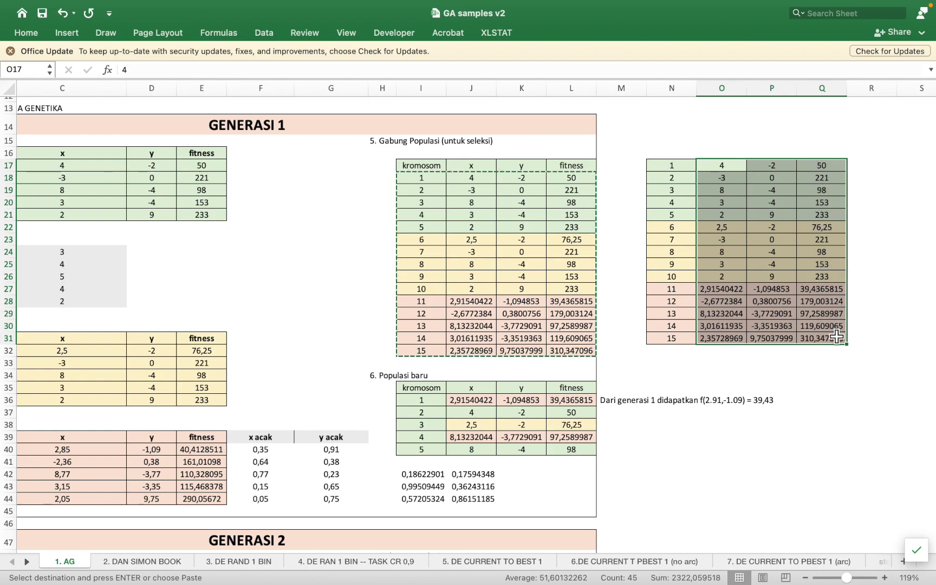
Set up a sort of O17:Q31 by column Q, values, smallest to largest.
right_click(822, 170)
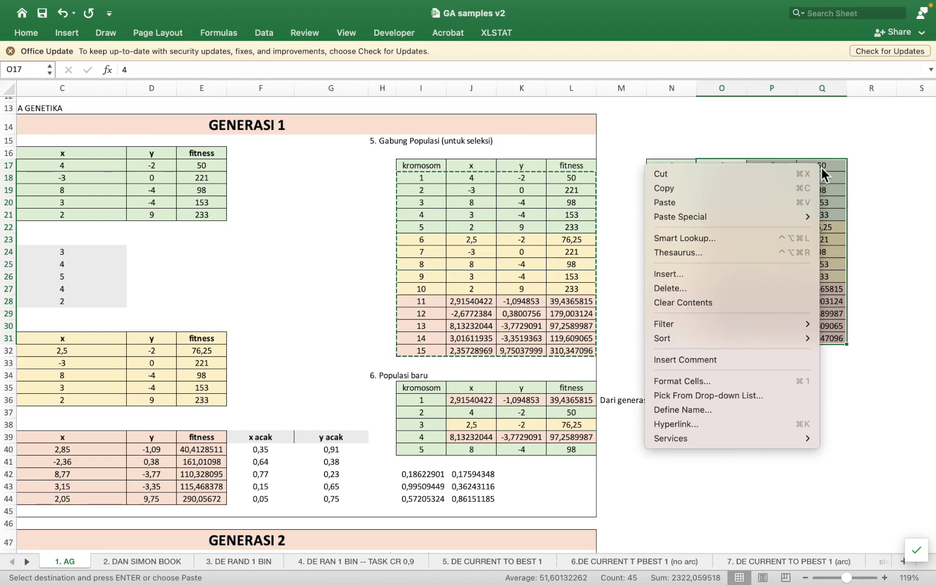
click(531, 31)
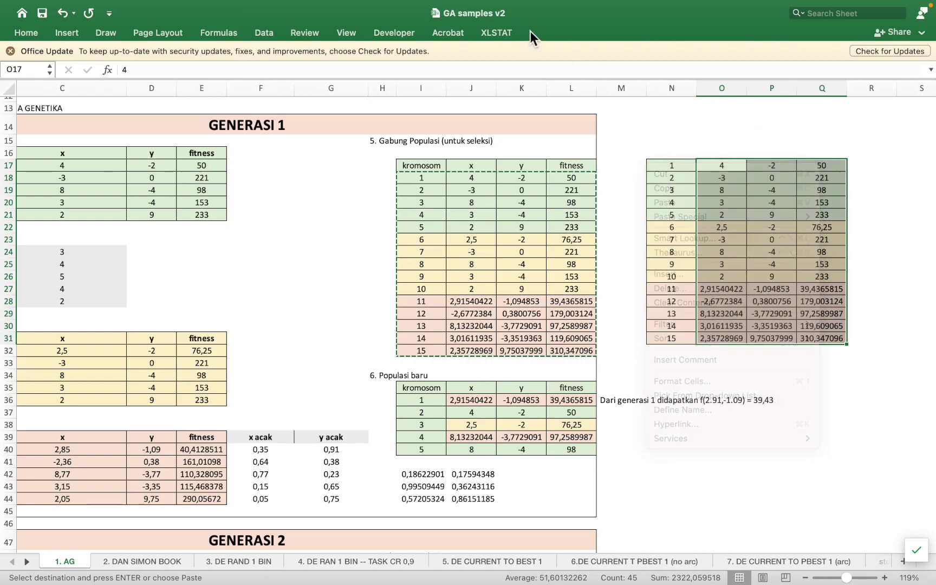
click(269, 36)
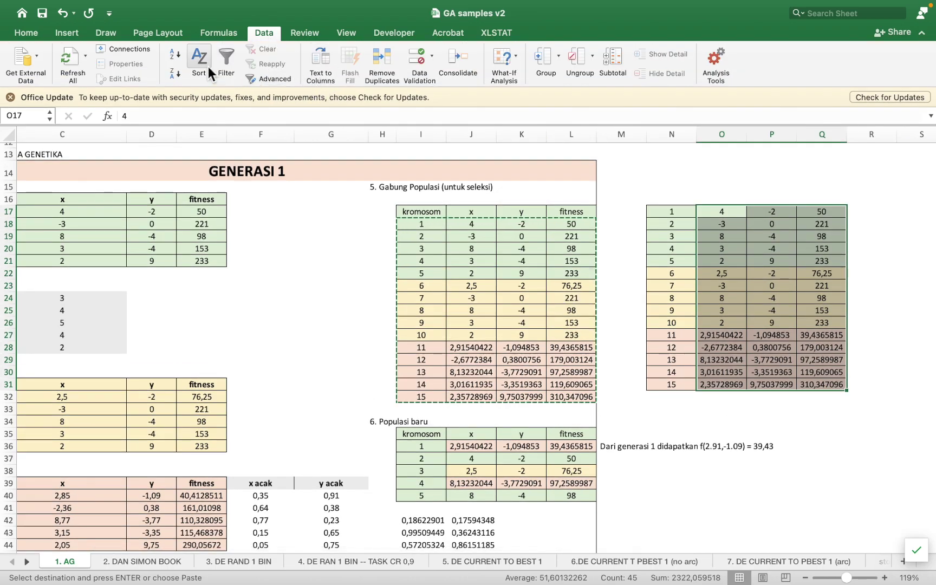
click(204, 61)
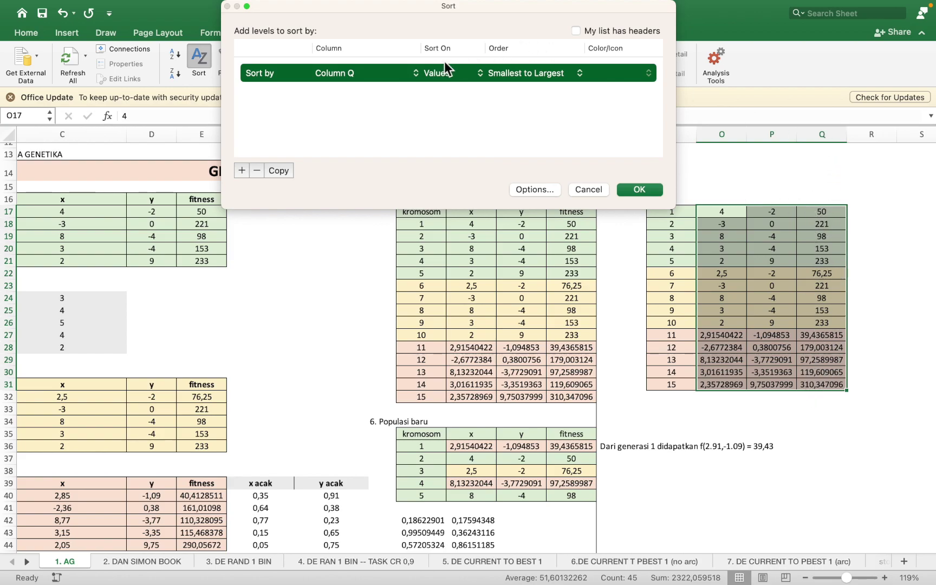
click(383, 76)
click(383, 76)
Sort by fitness ascending, copy the top five rows, and verify Populasi baru's best fitness 39,4365815.
click(639, 189)
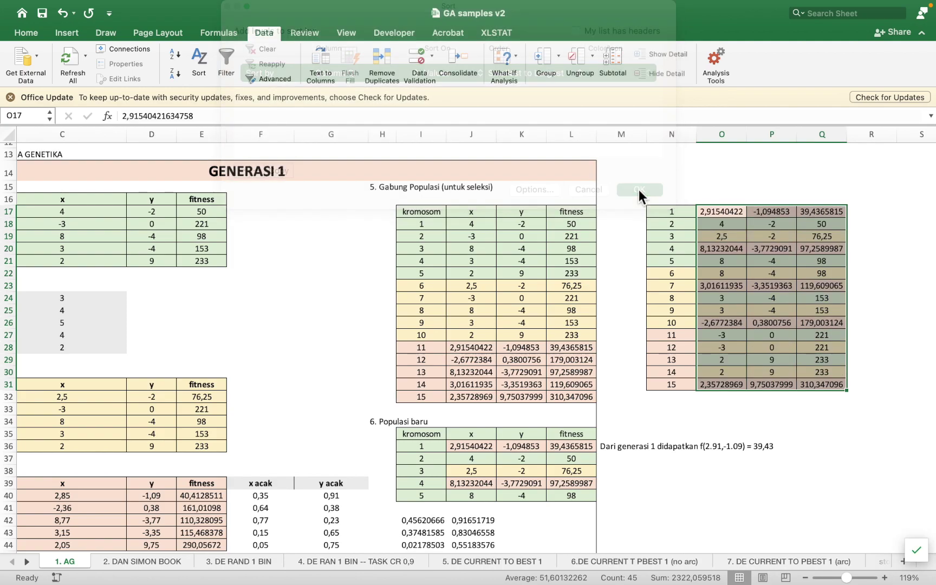
click(824, 264)
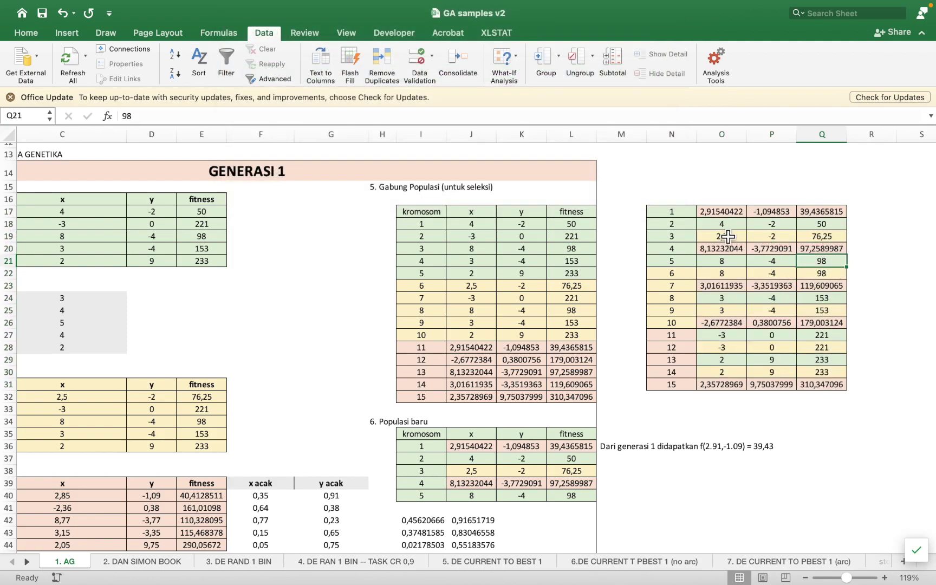
click(721, 214)
drag(758, 229, 811, 266)
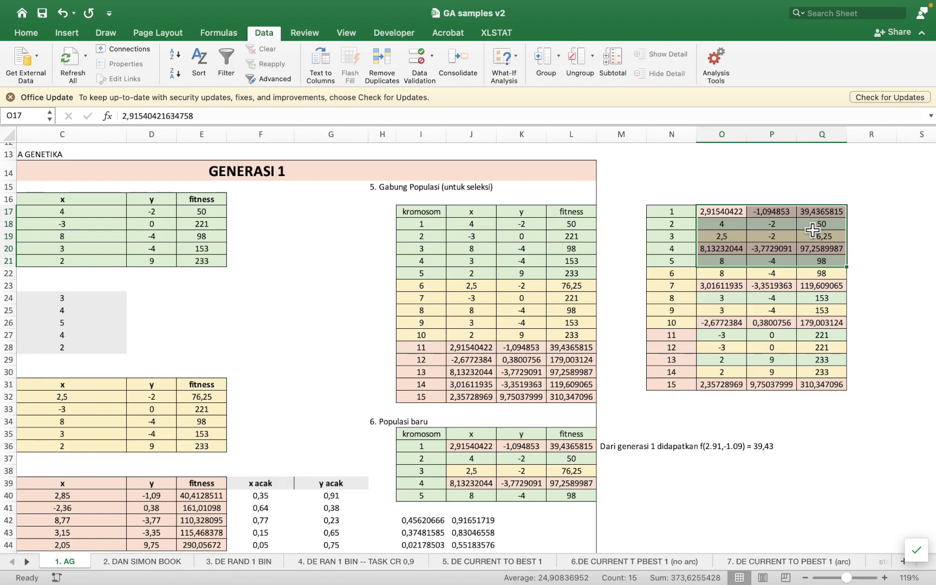
key(ctrl+c)
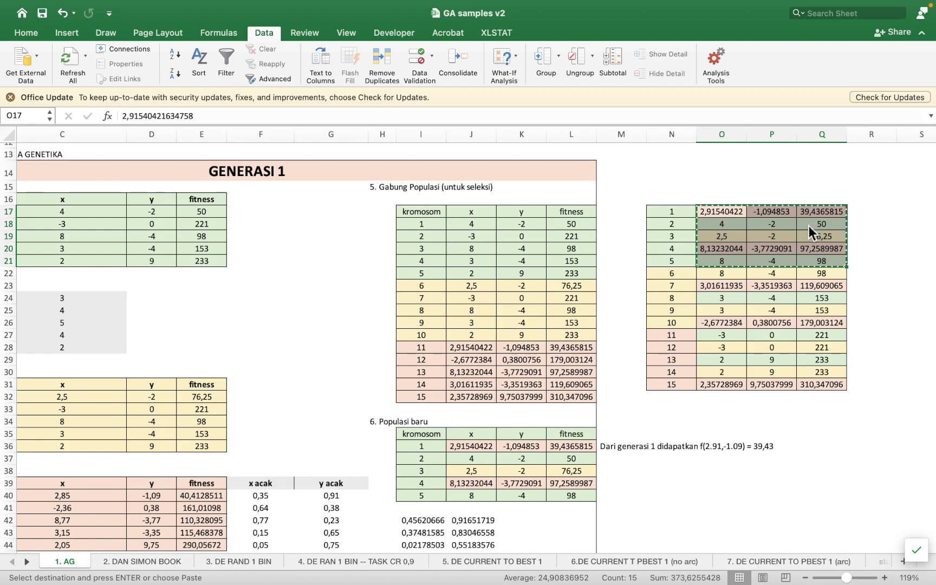
click(479, 450)
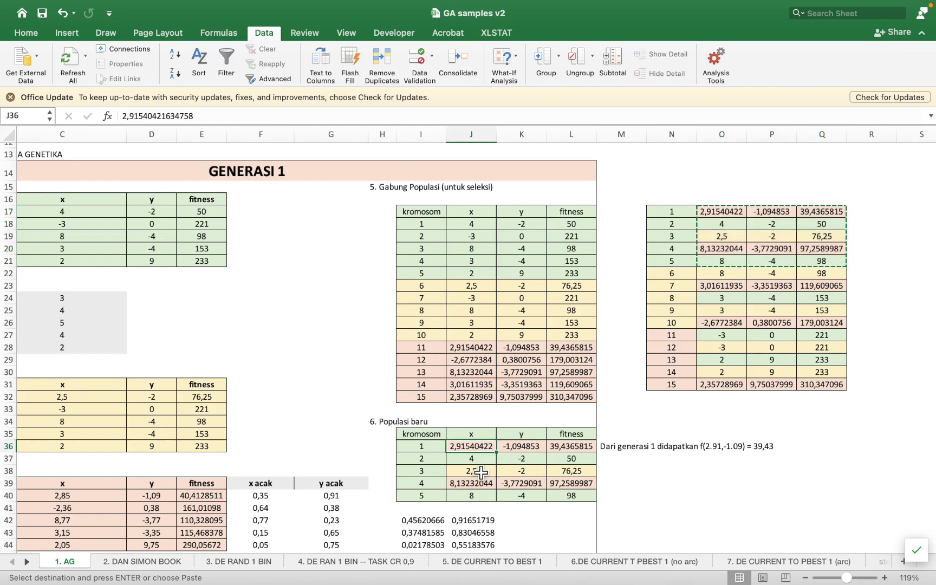
key(Escape)
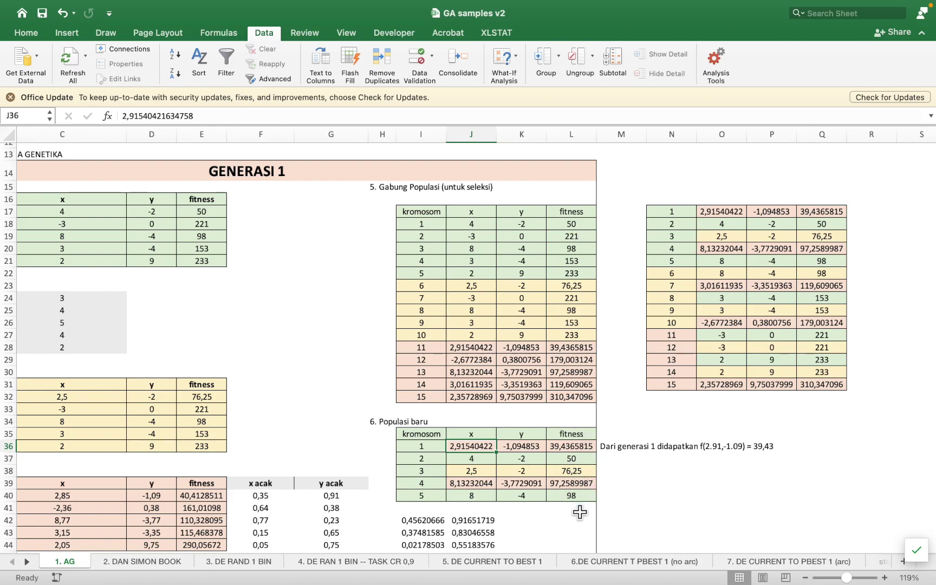
click(578, 449)
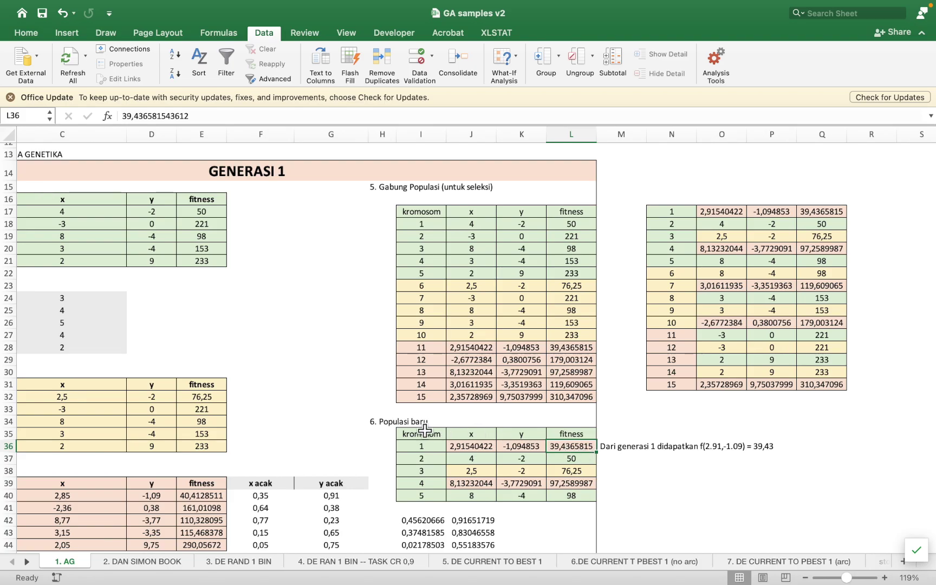
scroll(425, 431, left, 1)
scroll(425, 431, left, 1)
scroll(424, 431, left, 1)
scroll(425, 431, left, 2)
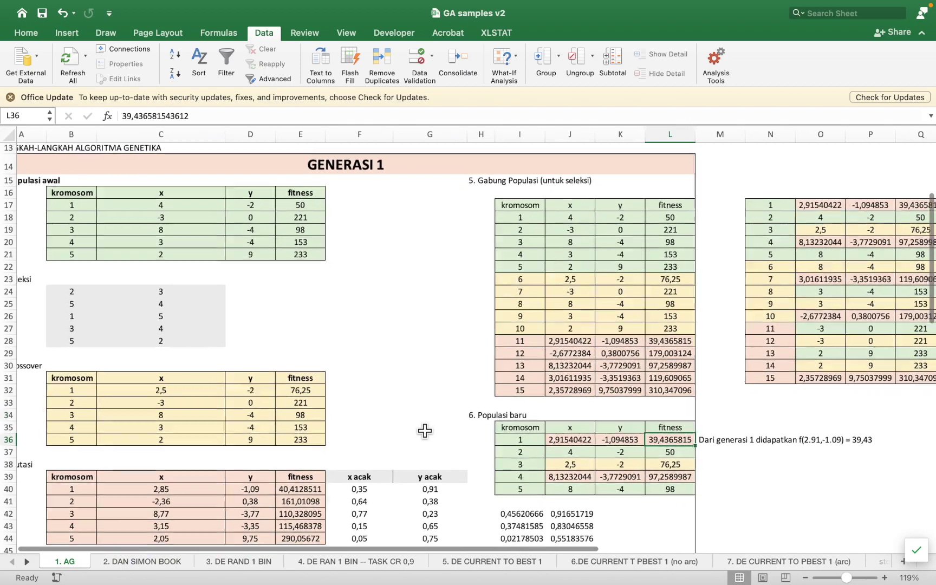
scroll(424, 431, down, 1)
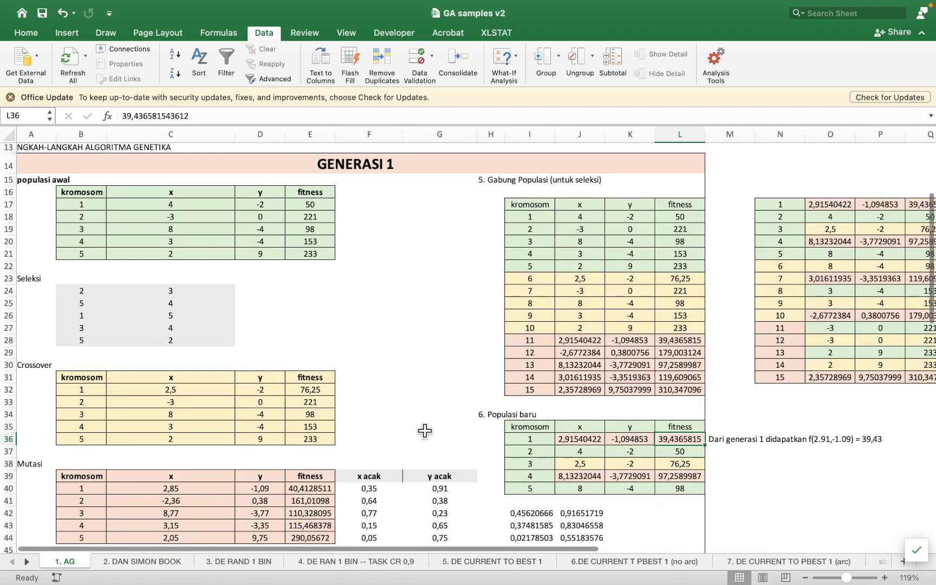
click(317, 206)
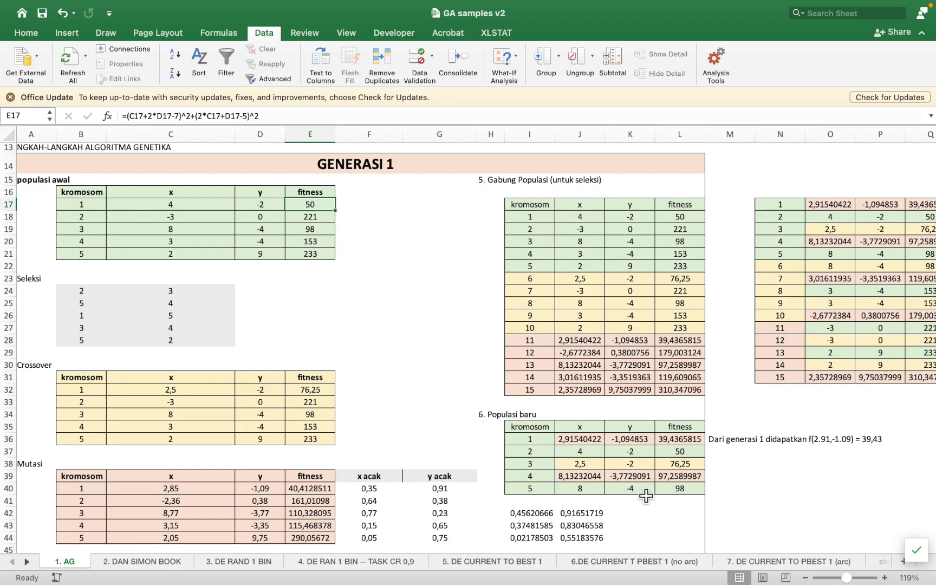
click(695, 444)
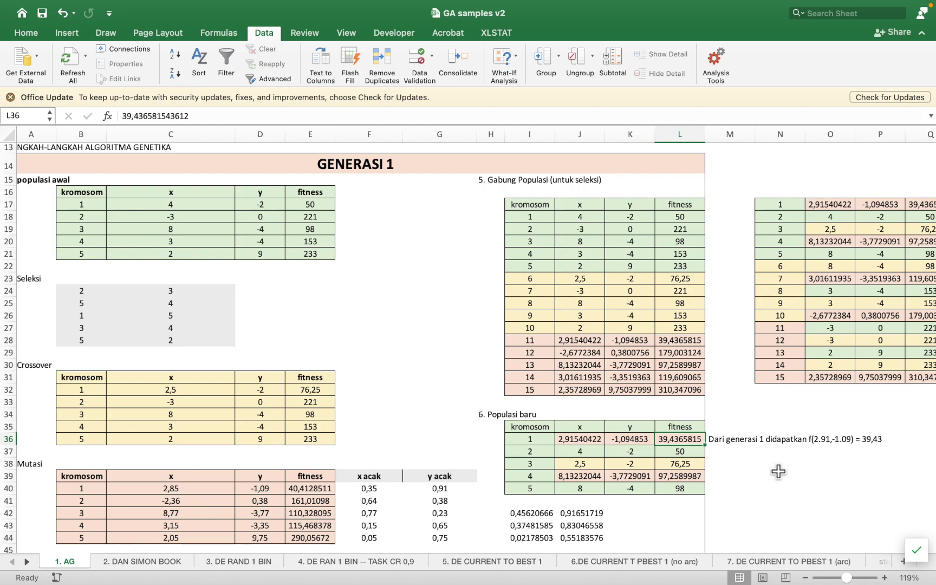
scroll(779, 471, down, 5)
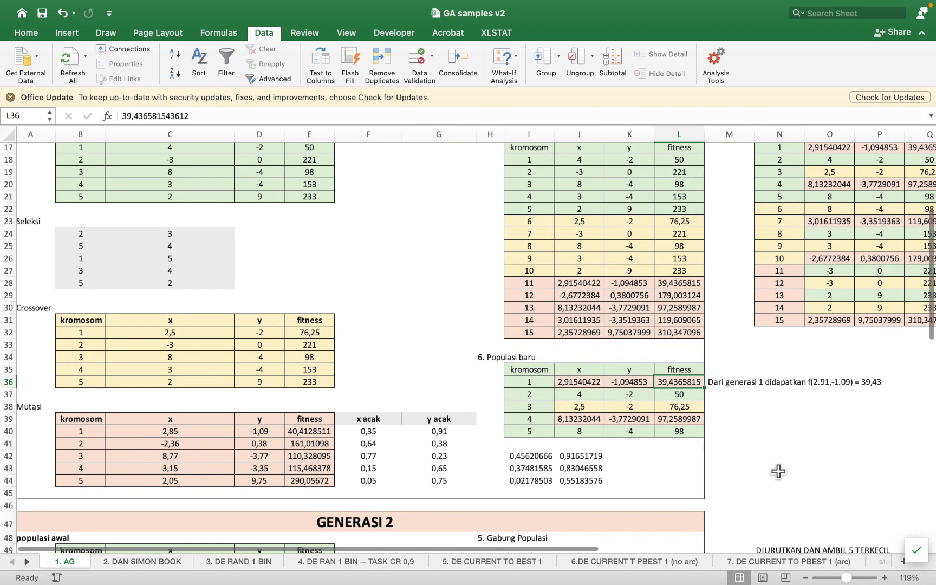
scroll(626, 424, left, 1)
scroll(626, 424, down, 1)
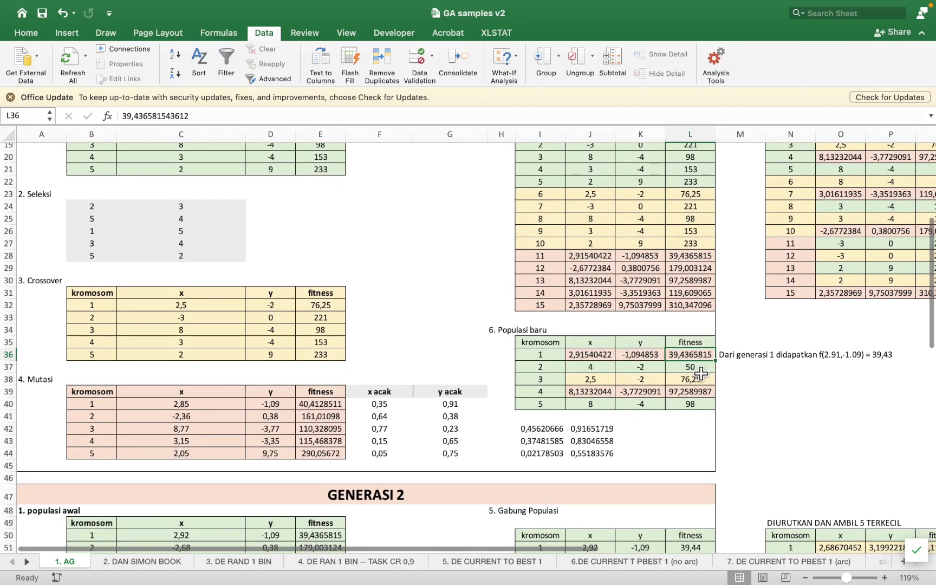
scroll(438, 286, down, 12)
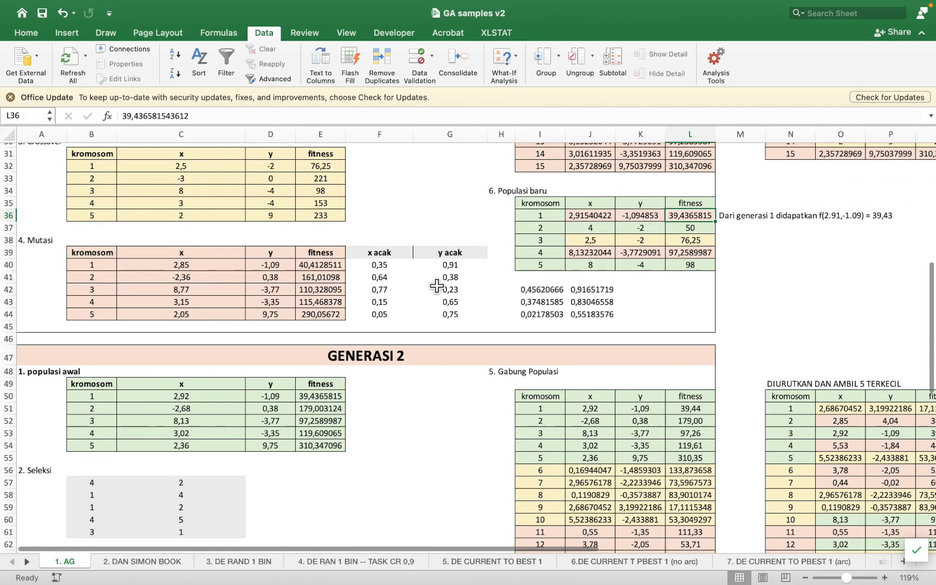
scroll(437, 286, down, 1)
scroll(437, 286, down, 1)
scroll(437, 286, down, 1)
scroll(437, 286, down, 6)
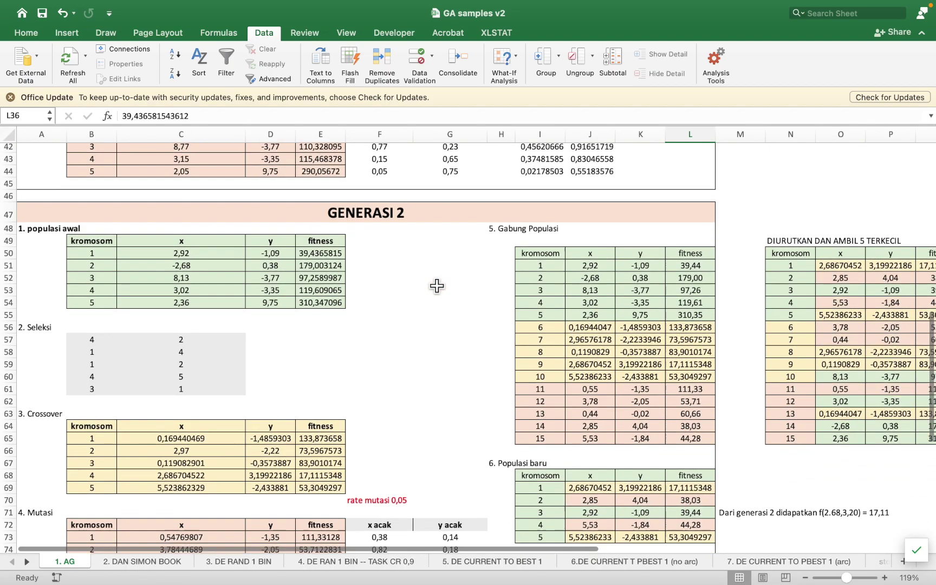
scroll(437, 286, down, 7)
scroll(437, 286, up, 7)
scroll(437, 286, up, 6)
scroll(438, 286, up, 1)
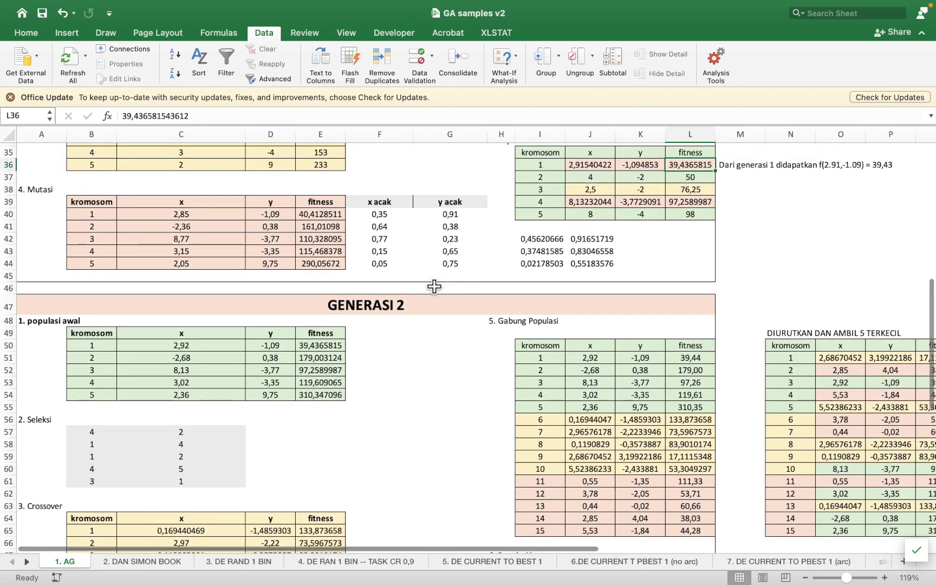
drag(184, 350, 319, 395)
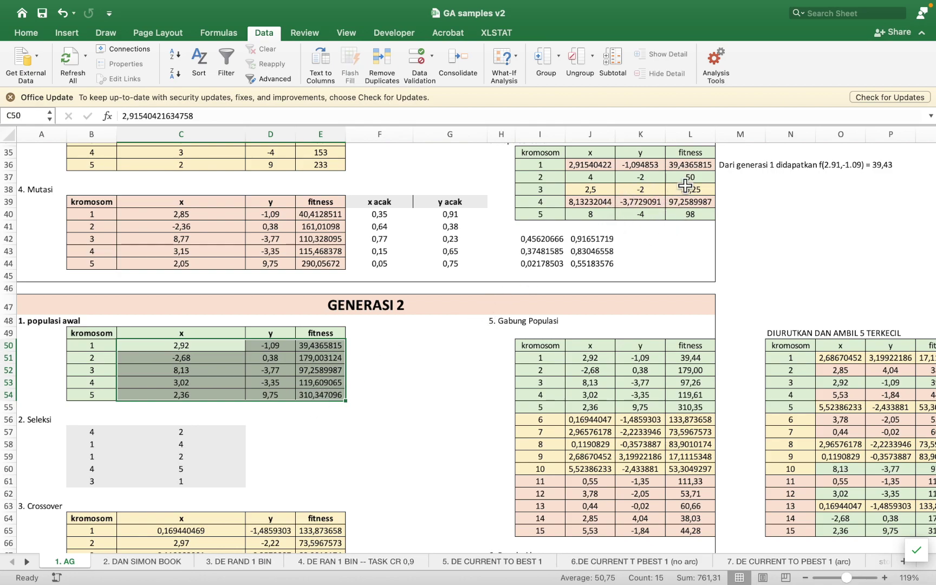
scroll(461, 355, down, 9)
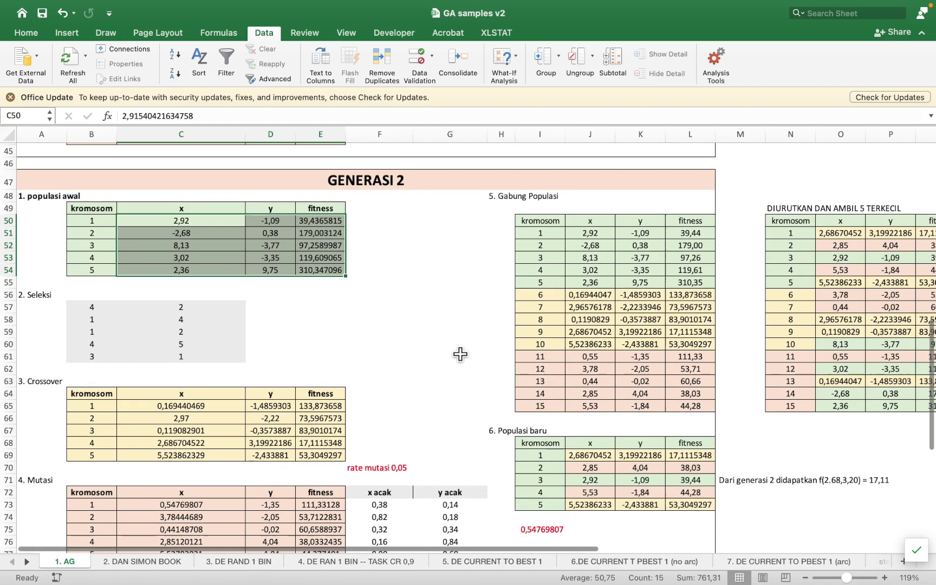
scroll(460, 355, down, 3)
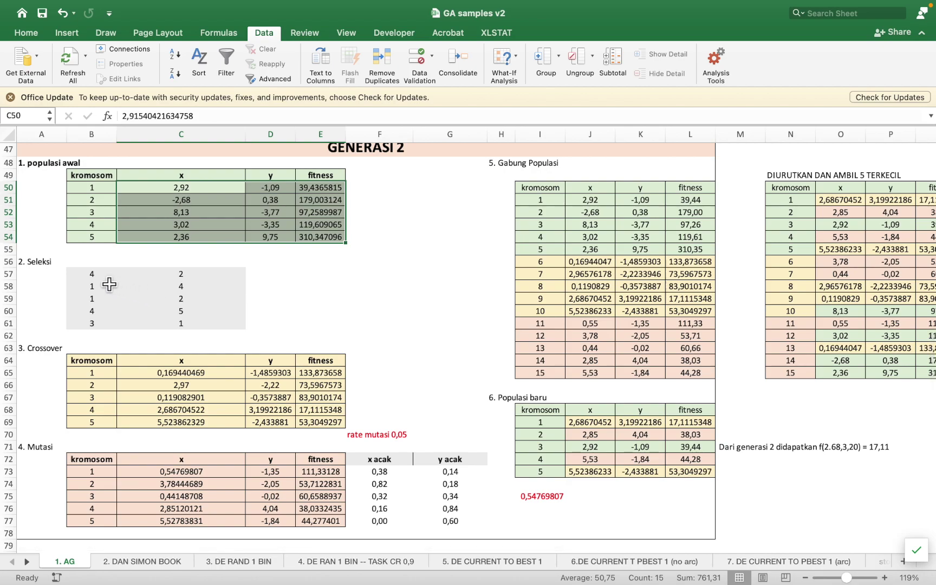
mouse_move(86, 274)
mouse_down()
mouse_move(186, 275)
mouse_move(186, 323)
mouse_up()
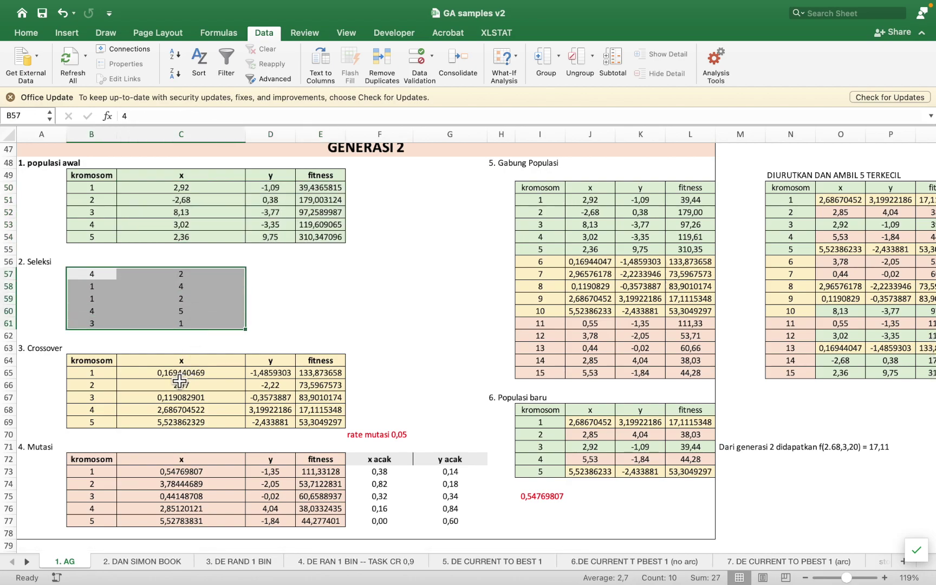
mouse_move(141, 373)
mouse_down()
mouse_move(239, 386)
mouse_move(263, 428)
mouse_up()
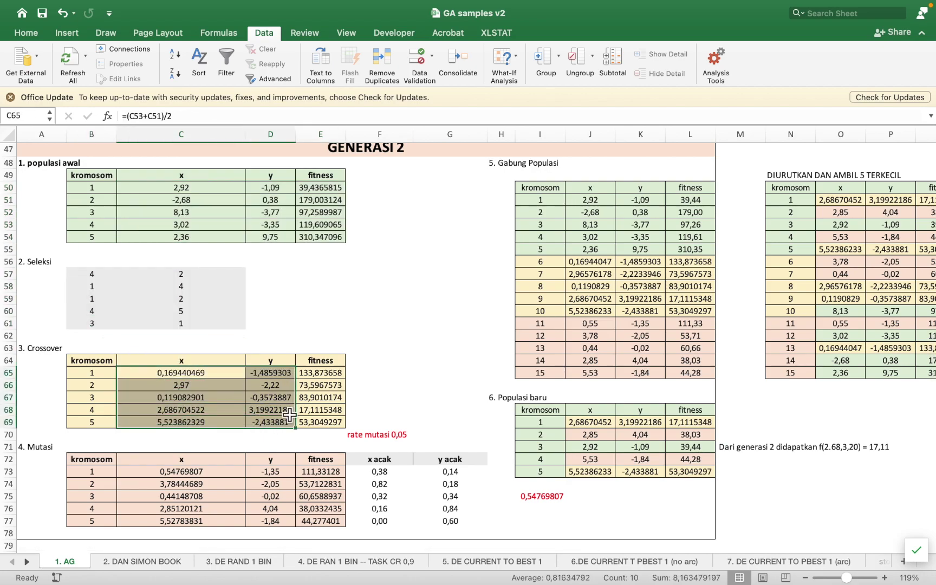
click(335, 375)
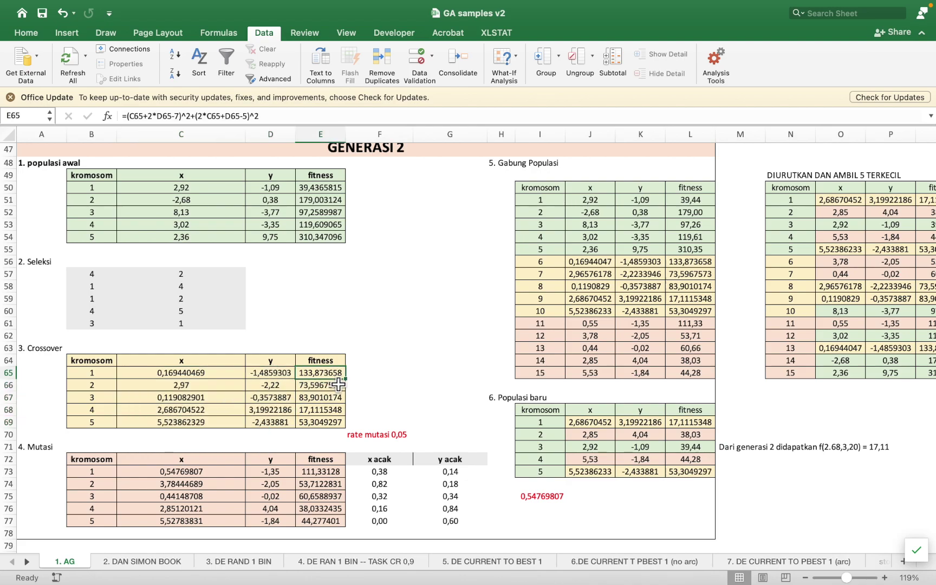
drag(186, 485, 299, 524)
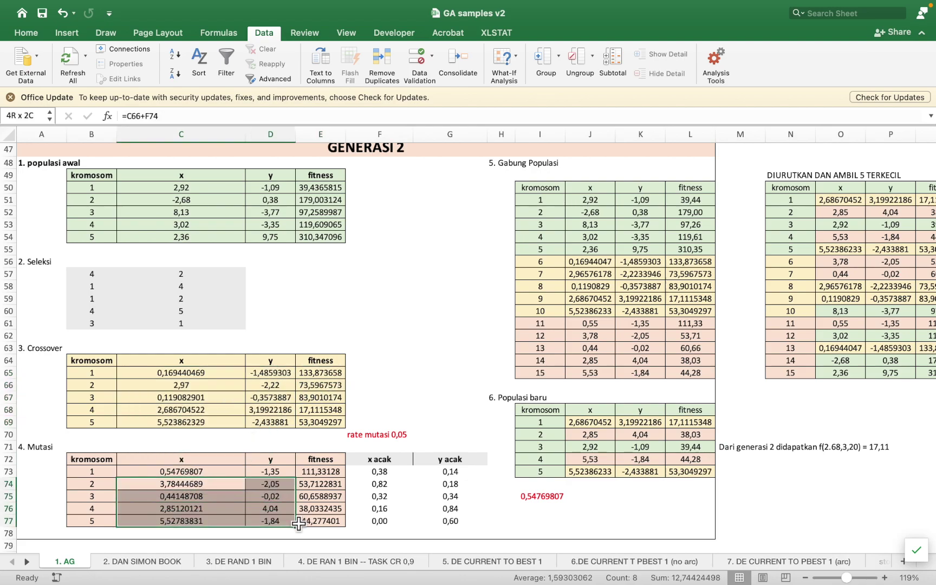
drag(379, 473, 452, 527)
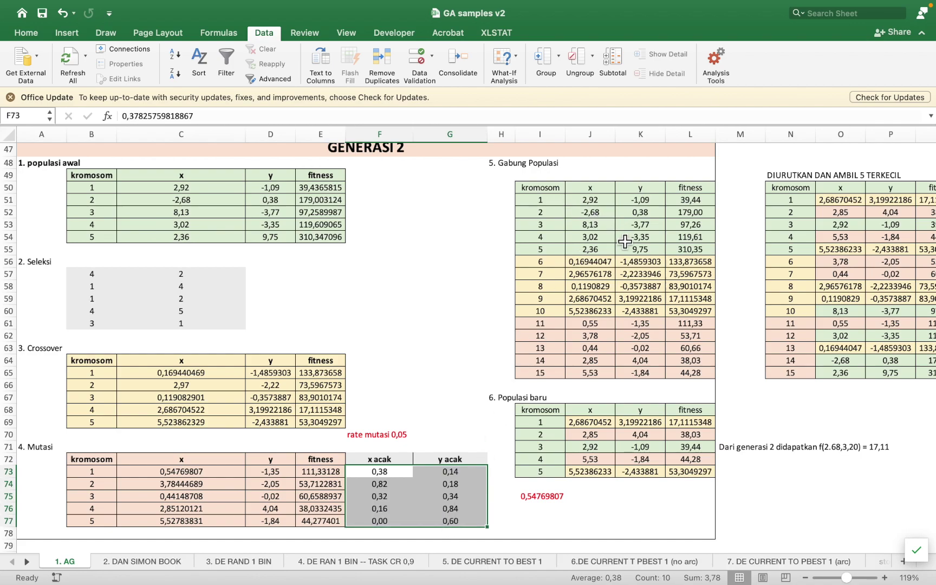
scroll(636, 395, right, 3)
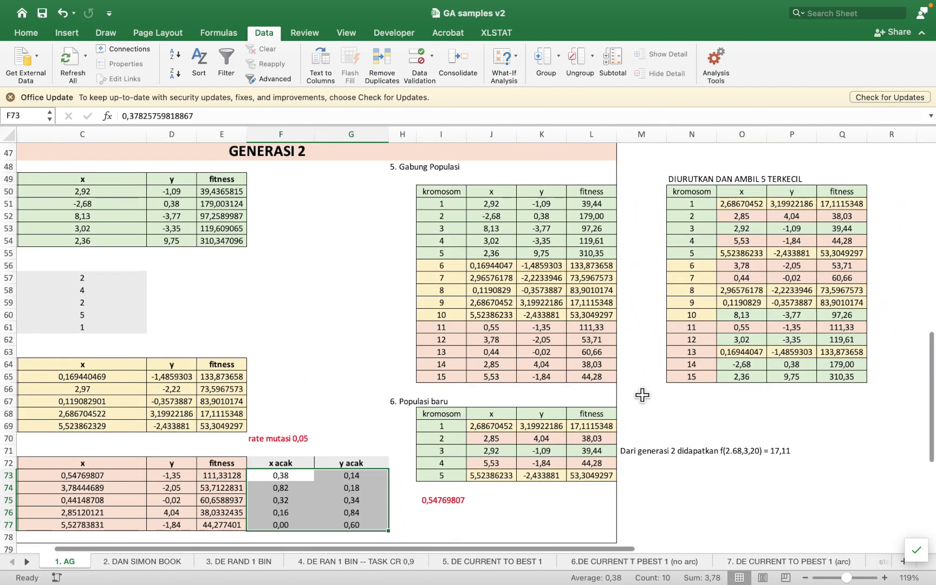
click(741, 204)
drag(741, 205, 847, 254)
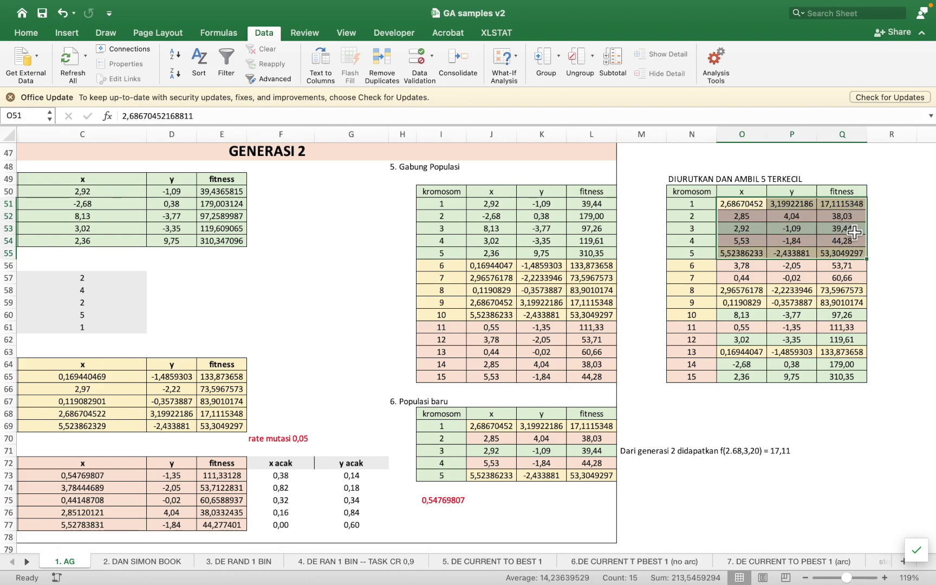
click(599, 431)
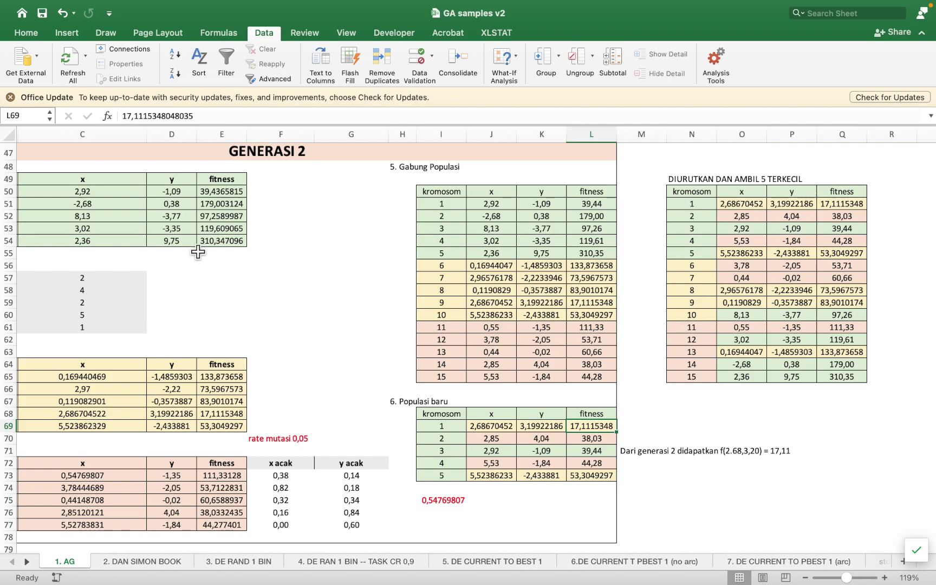
scroll(227, 228, up, 10)
scroll(228, 228, left, 1)
scroll(306, 303, down, 8)
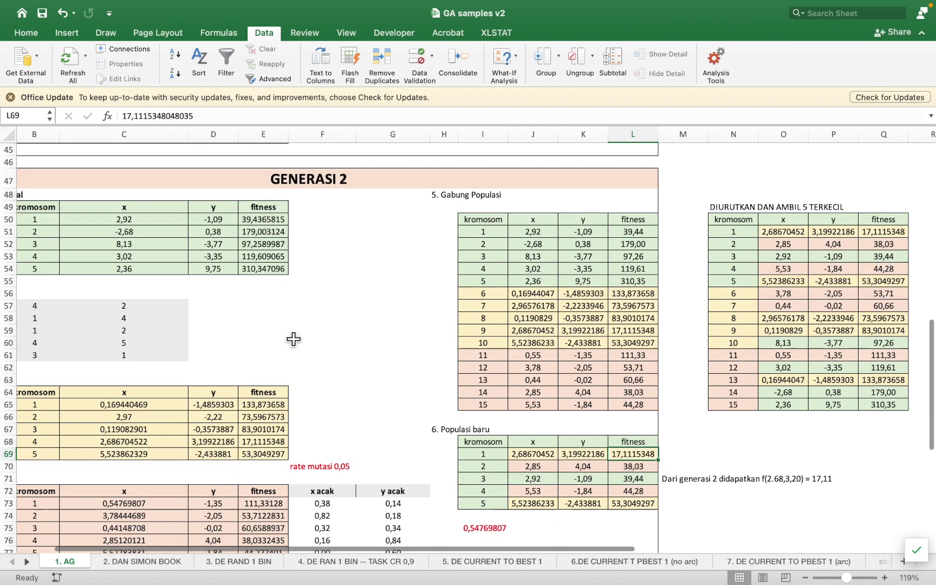
scroll(293, 340, down, 2)
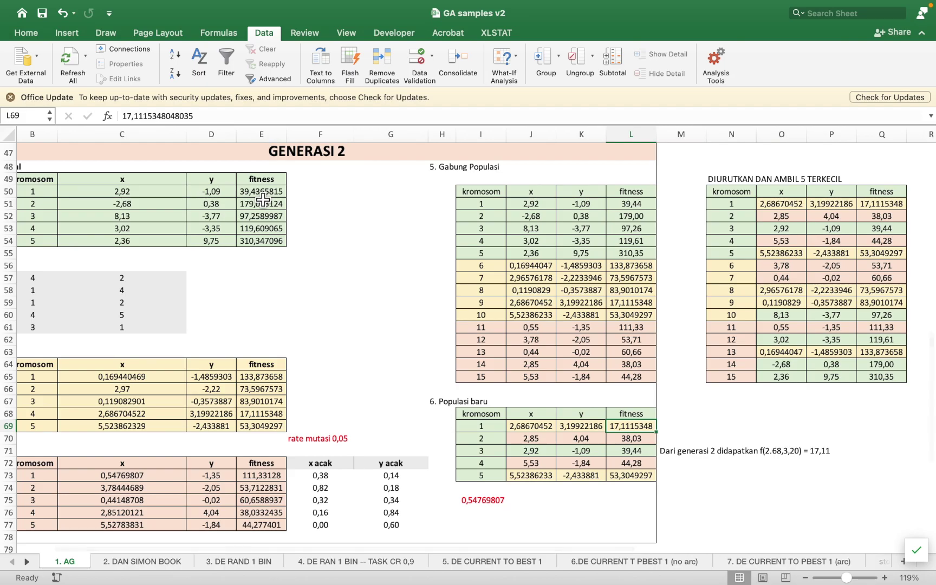
scroll(263, 200, up, 2)
scroll(263, 200, up, 4)
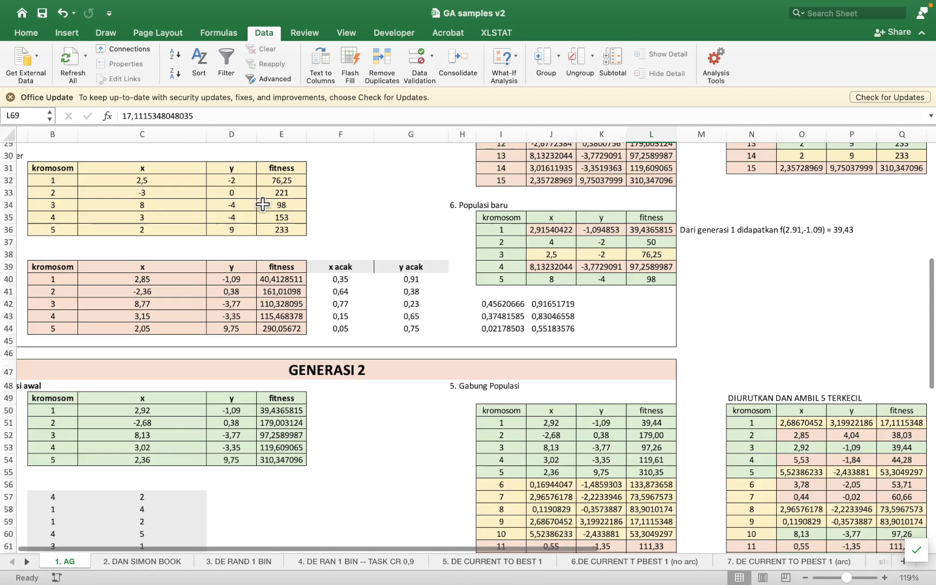
scroll(262, 202, up, 3)
scroll(263, 203, up, 4)
scroll(263, 205, up, 2)
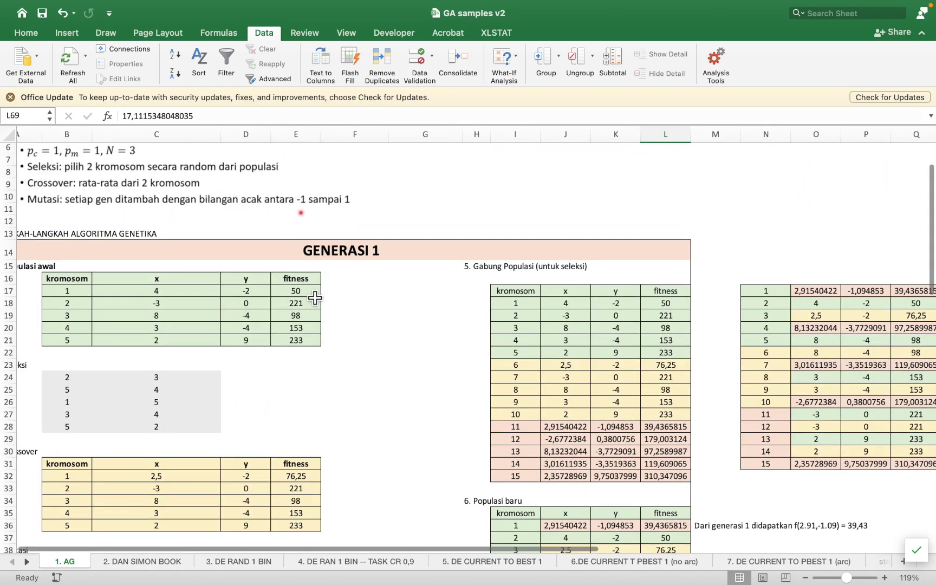
scroll(401, 303, down, 7)
scroll(401, 303, down, 6)
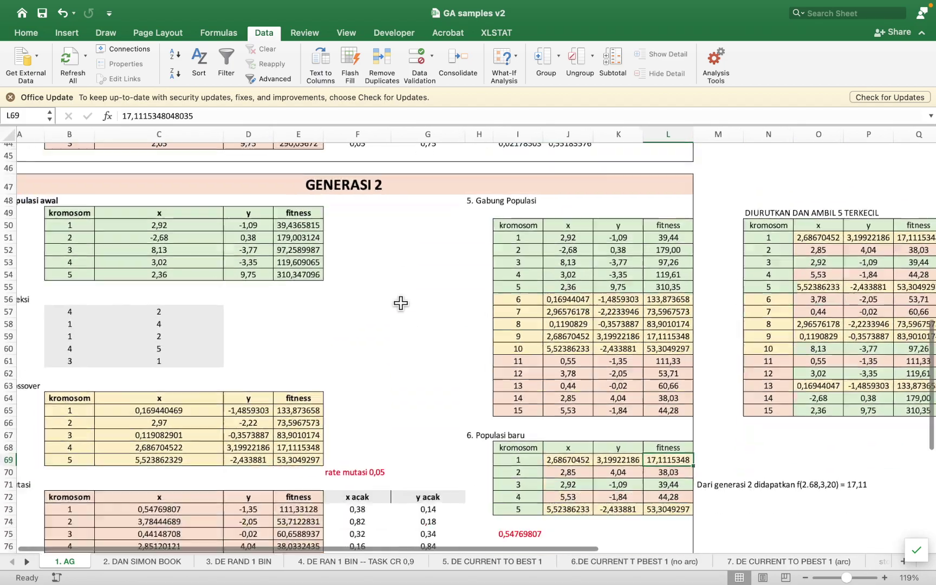
scroll(401, 303, down, 5)
scroll(401, 303, up, 3)
scroll(401, 303, up, 1)
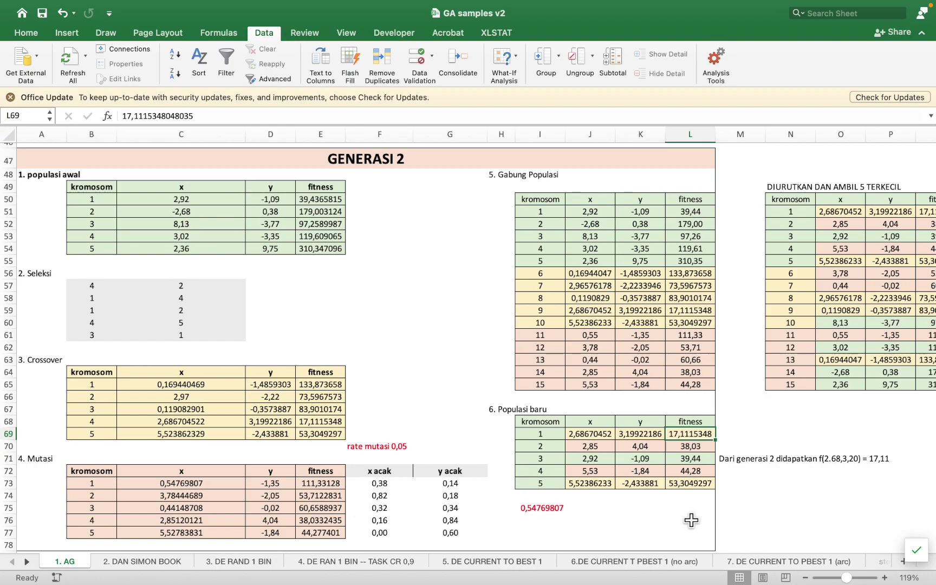
key(super+Tab)
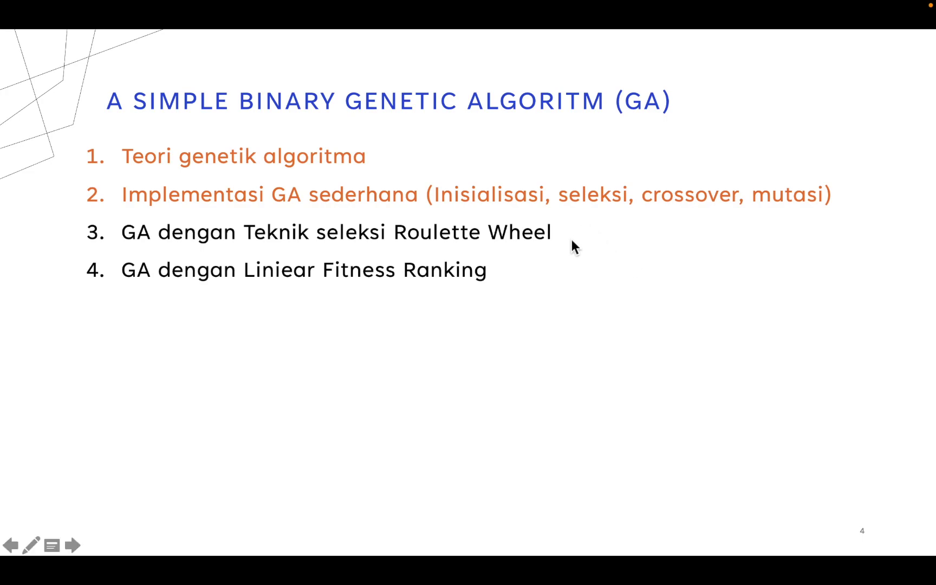
Reveal the third and fourth outline topics, step back one animation, then end the slideshow.
key(Right)
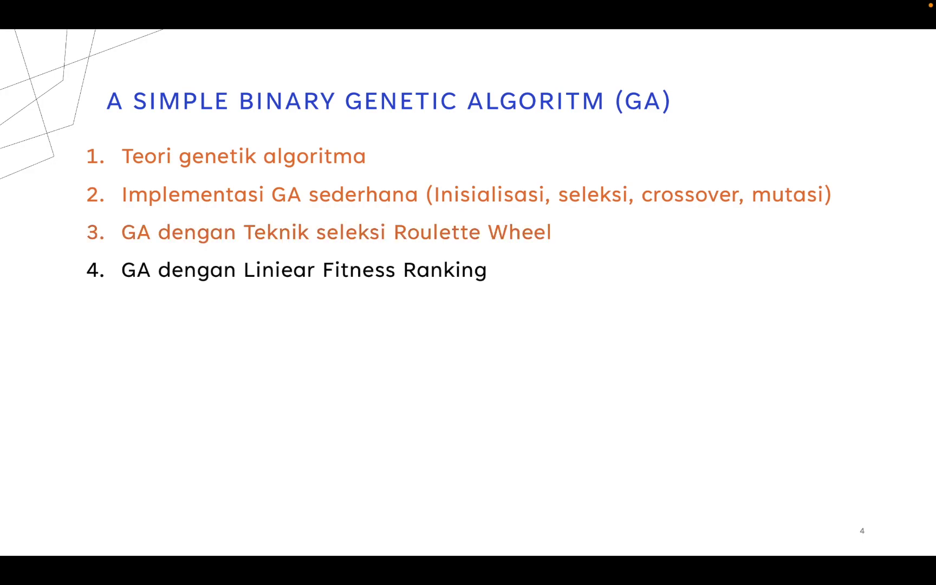
key(Right)
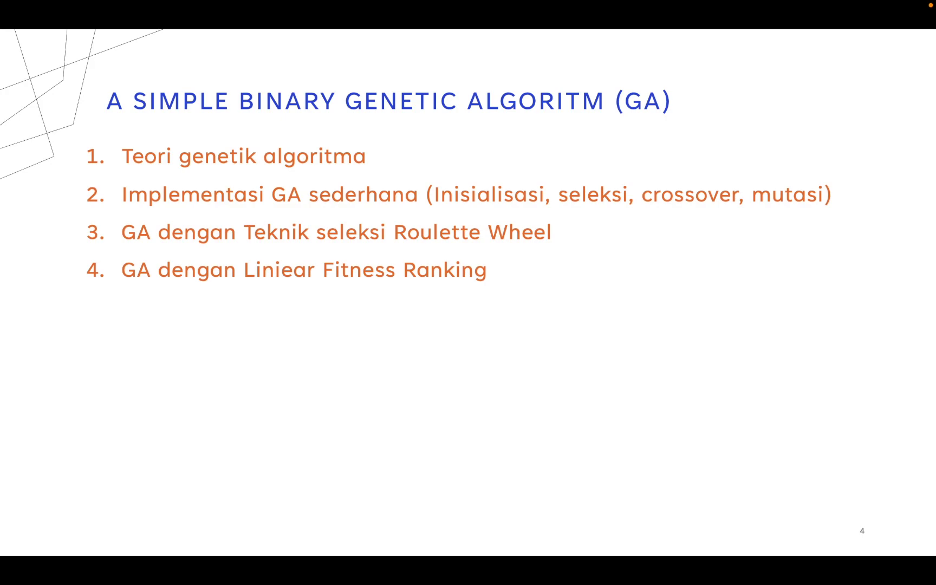
key(Left)
key(Left)
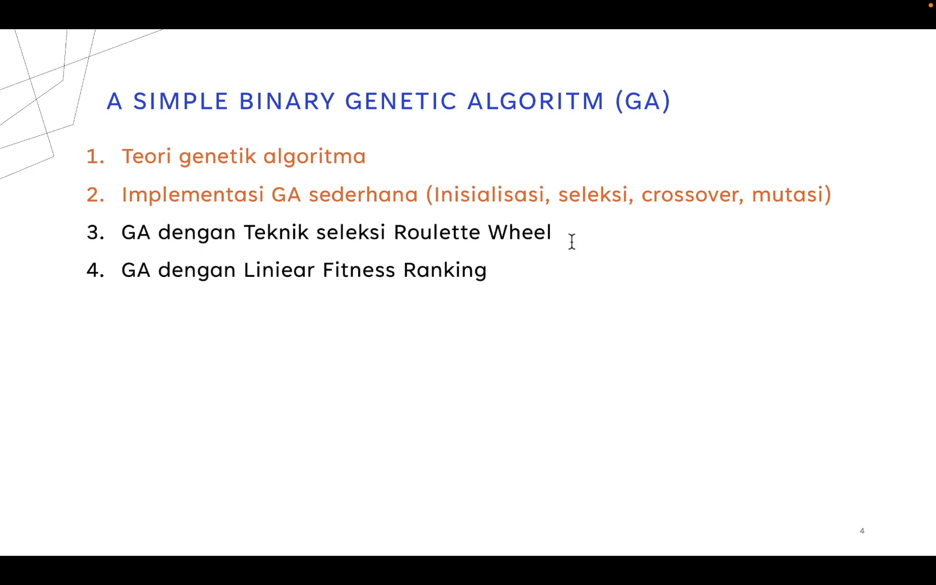
key(Escape)
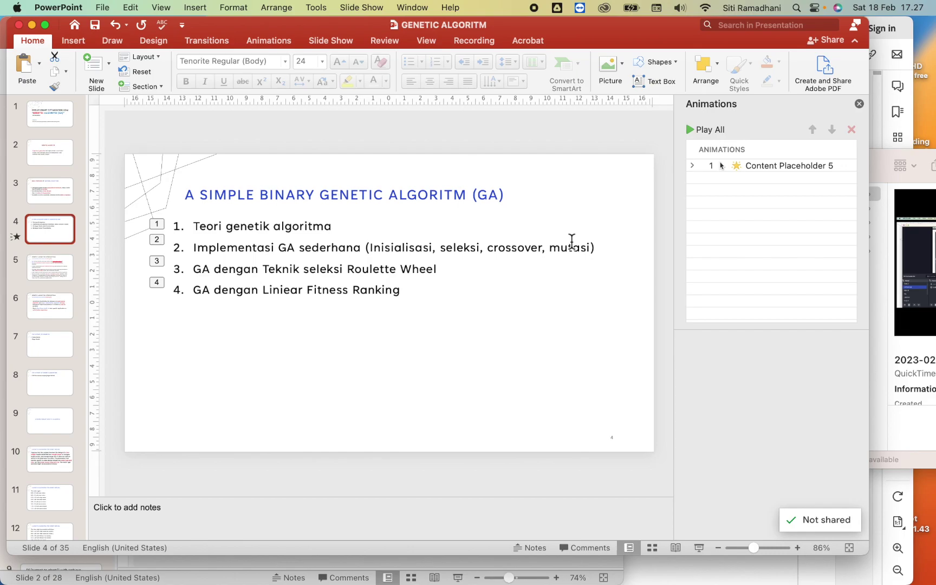
Switch from PowerPoint to QuickTime Player with Cmd+Tab.
key(super+Tab)
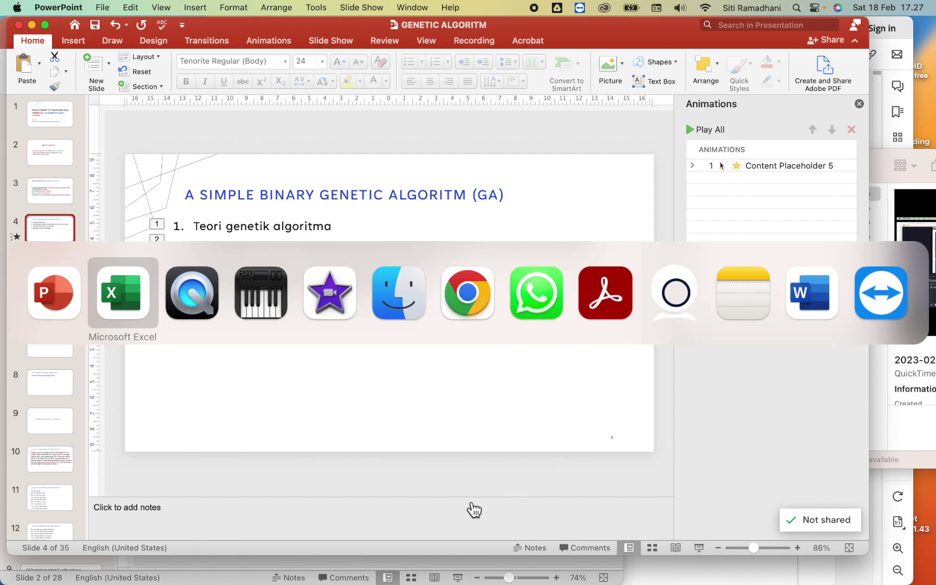
key(super+Tab)
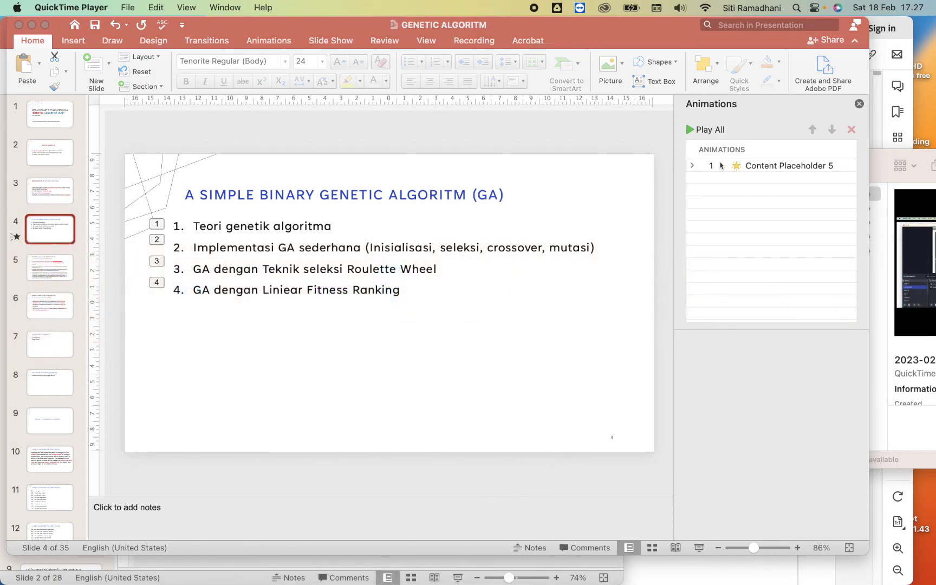